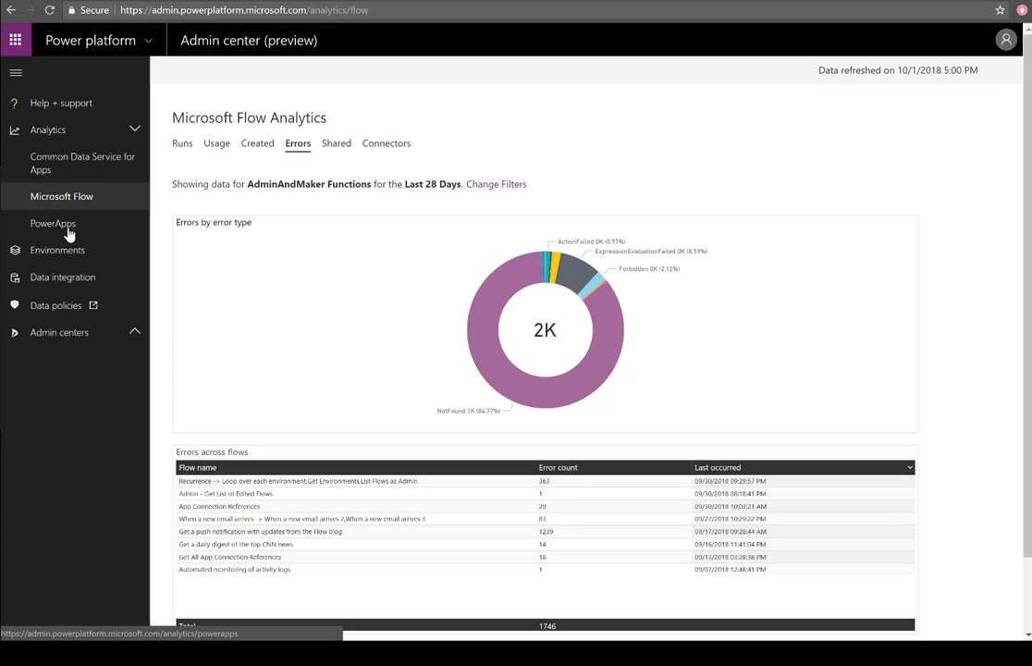
Read daily and monthly flow run counts for AdminAndMaker Functions over the Last 28 Days
click(180, 146)
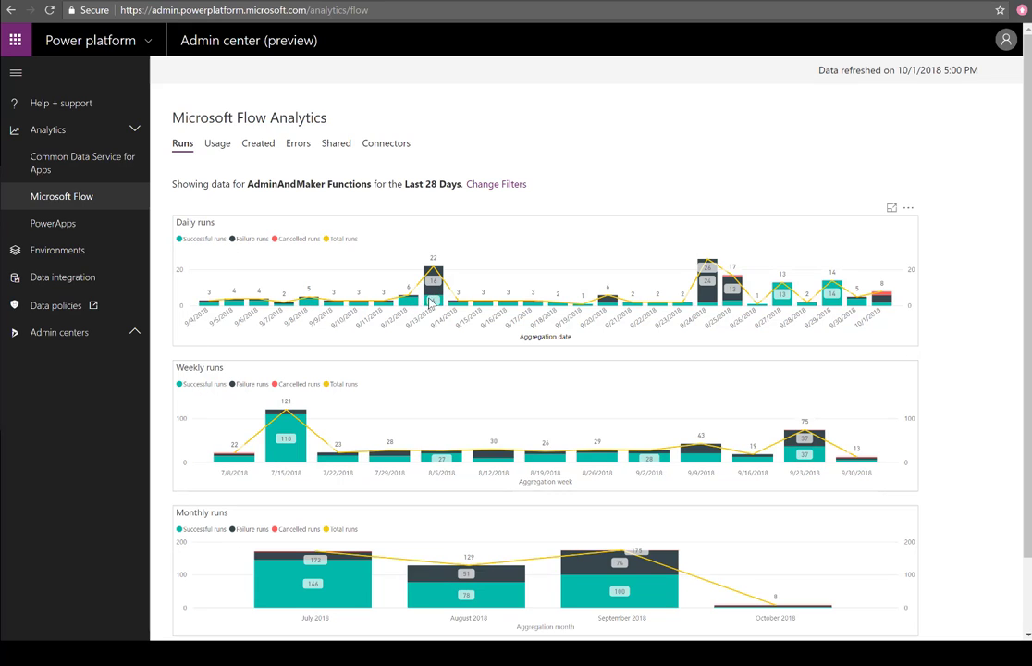
mouse_move(435, 300)
mouse_move(292, 581)
drag(247, 189, 368, 189)
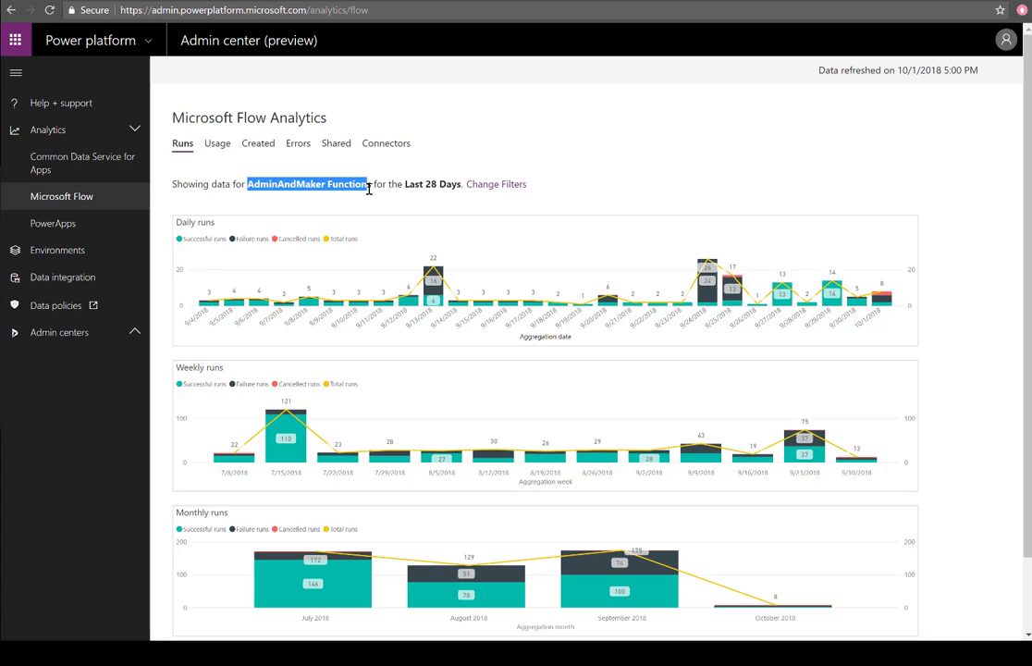
click(498, 187)
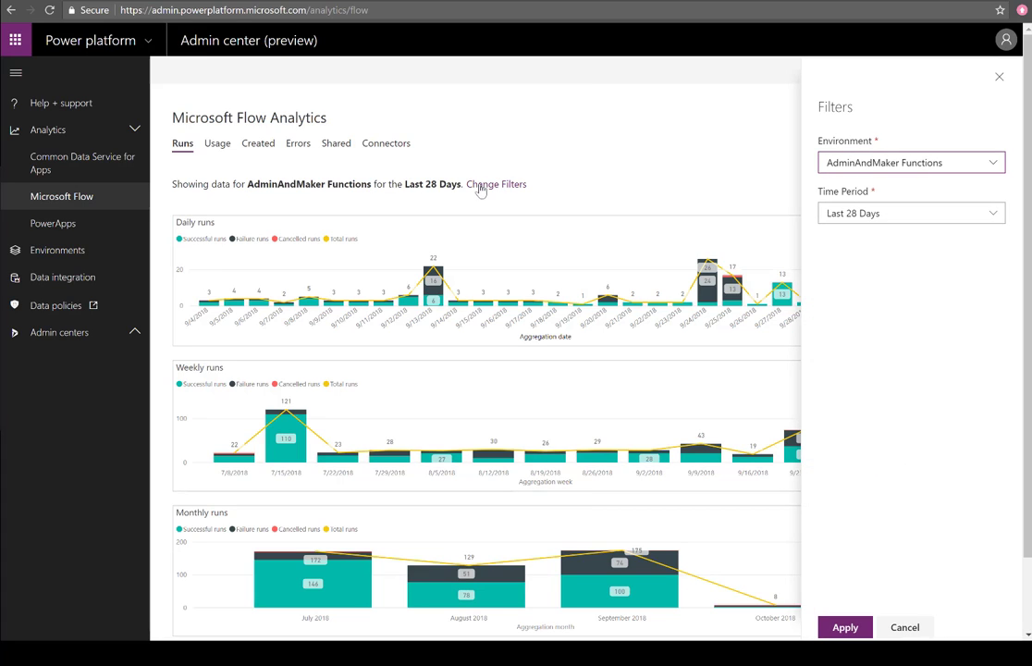
click(971, 164)
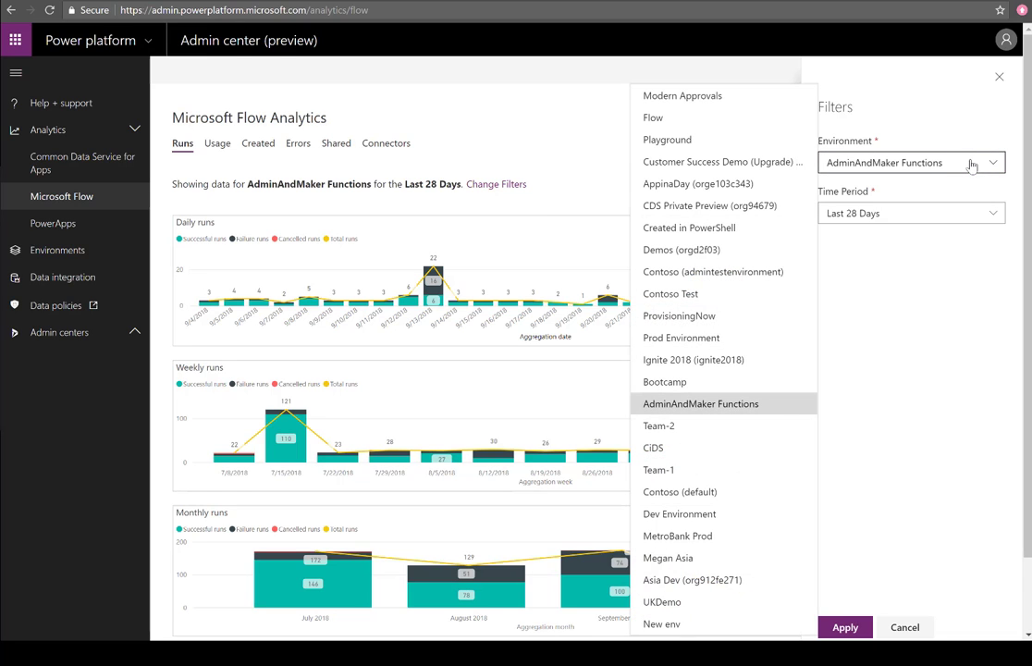
click(962, 289)
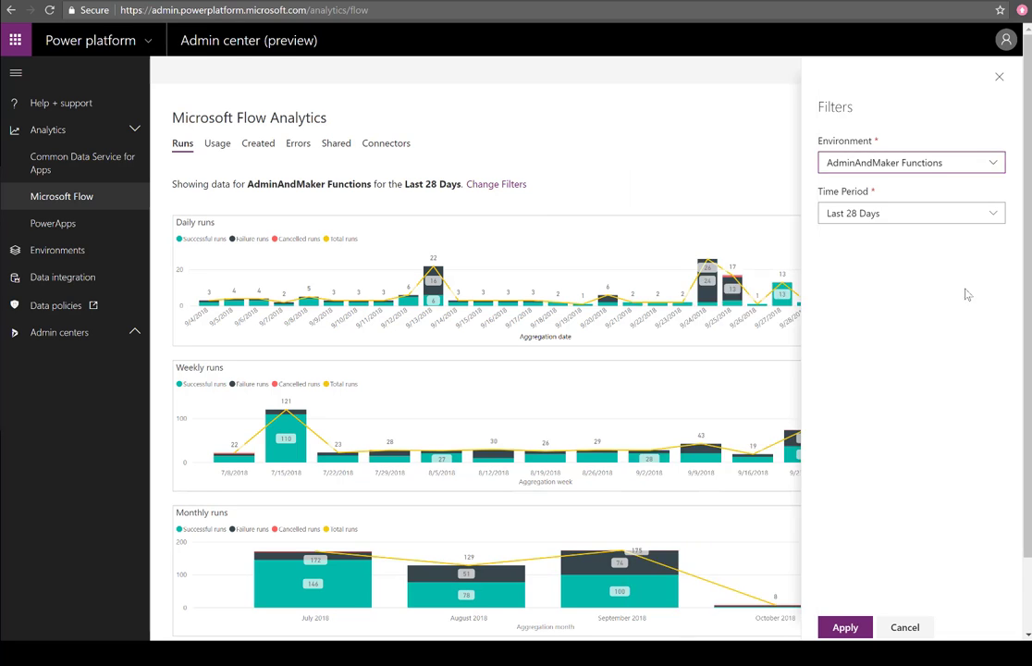
click(921, 215)
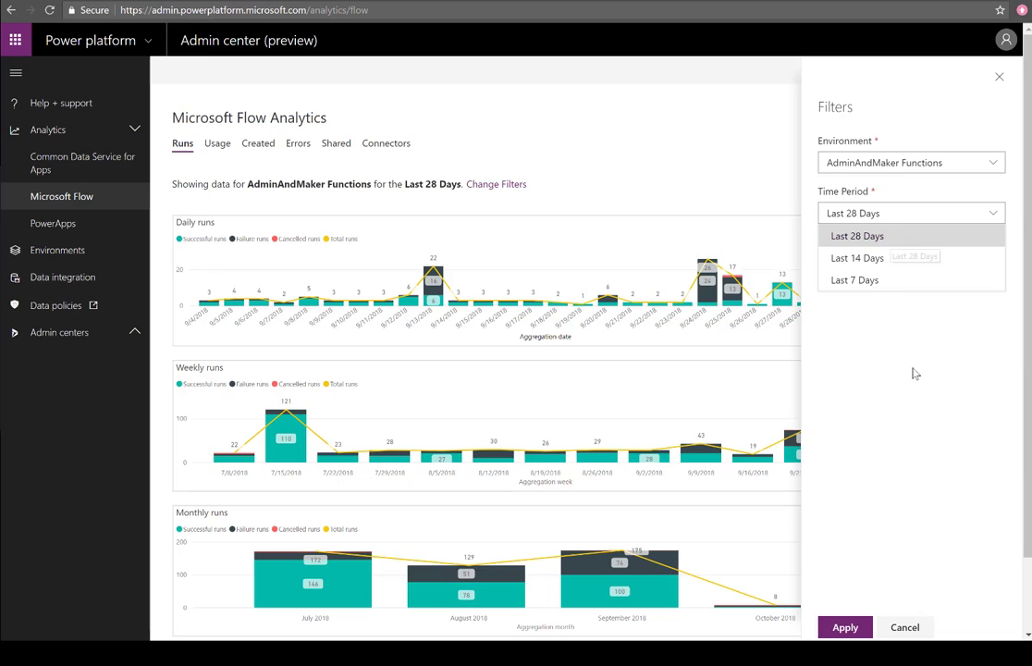
click(906, 629)
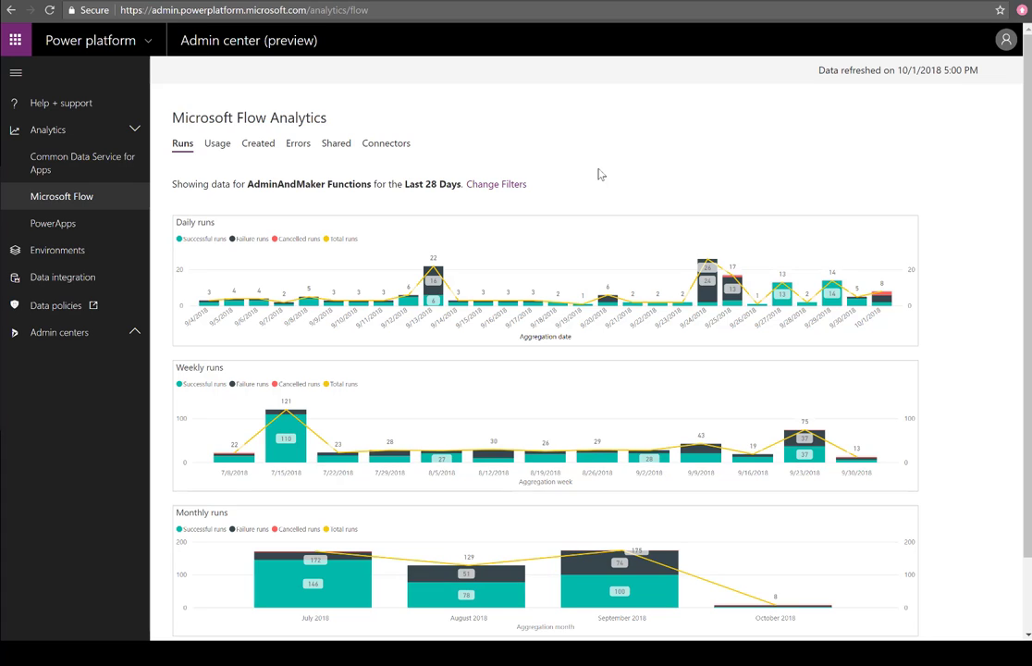
Check who holds the Environment Admin security role for AdminAndMaker Functions in Microsoft Flow admin
click(135, 336)
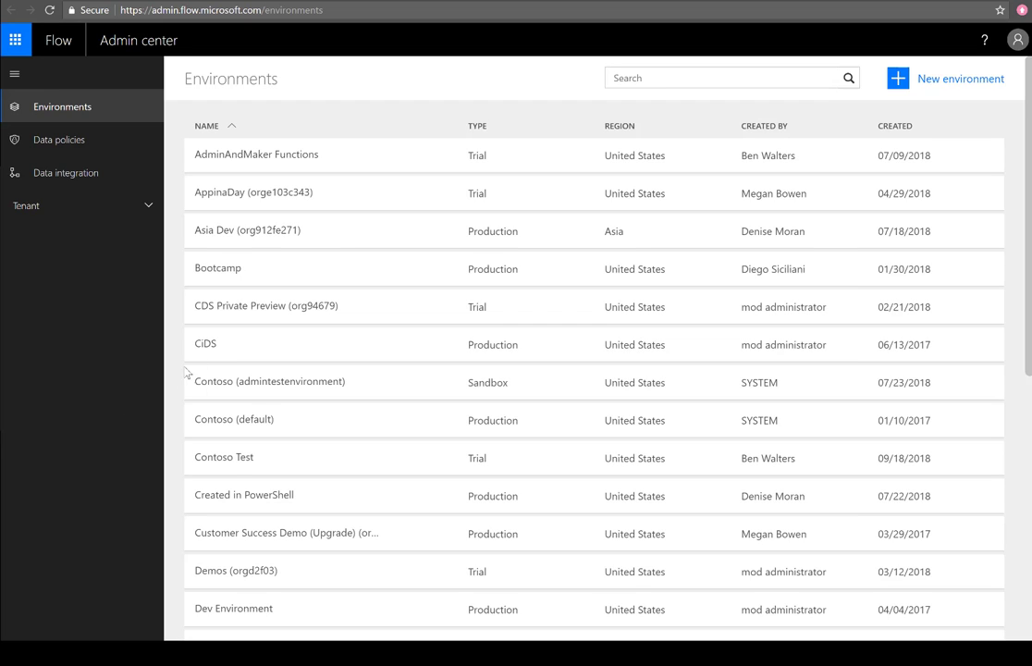
click(308, 167)
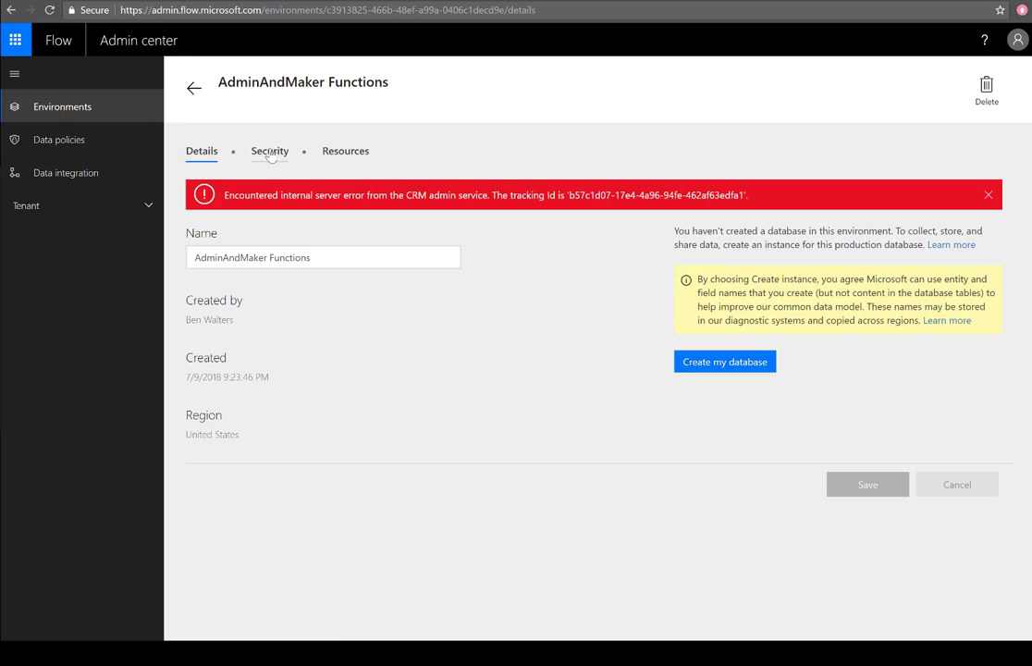
click(270, 152)
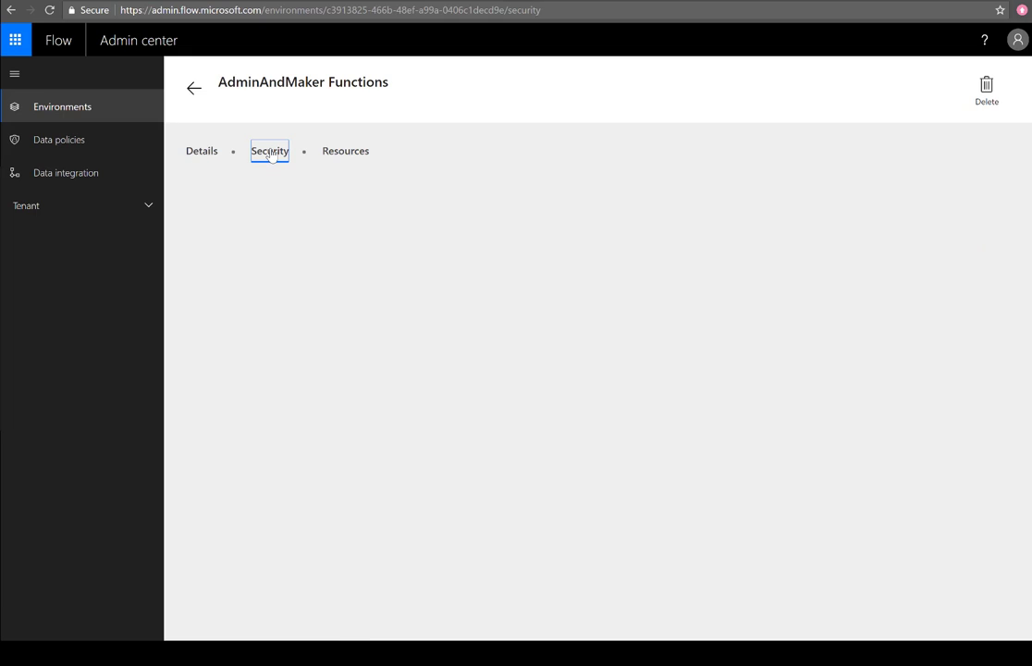
click(422, 246)
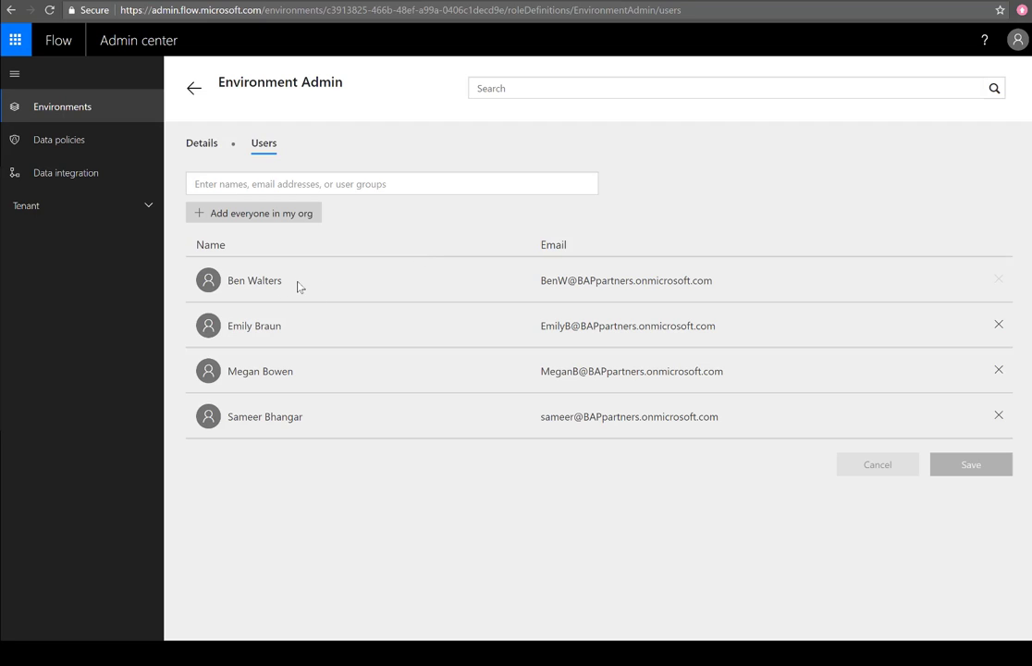
triple_click(229, 291)
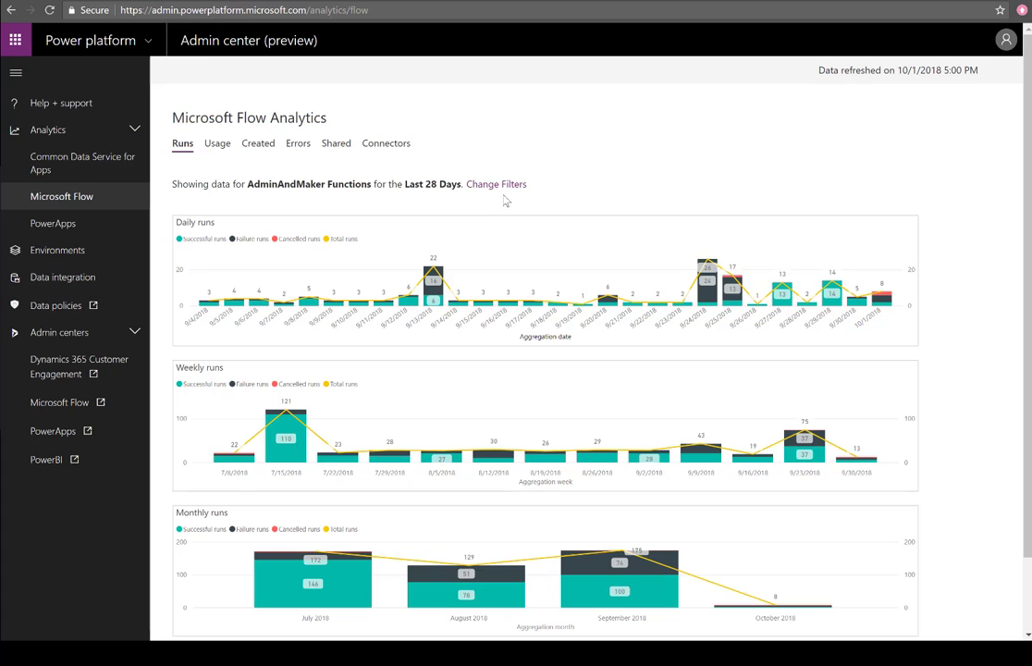
Bring up the flow Usage report and read its chart values
click(219, 149)
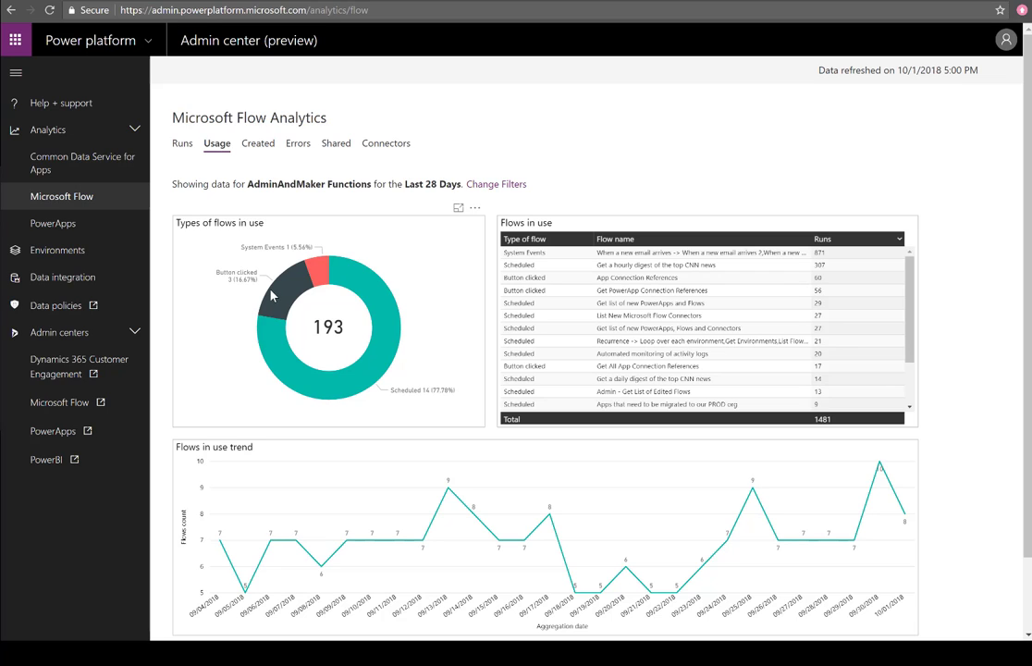
mouse_move(271, 295)
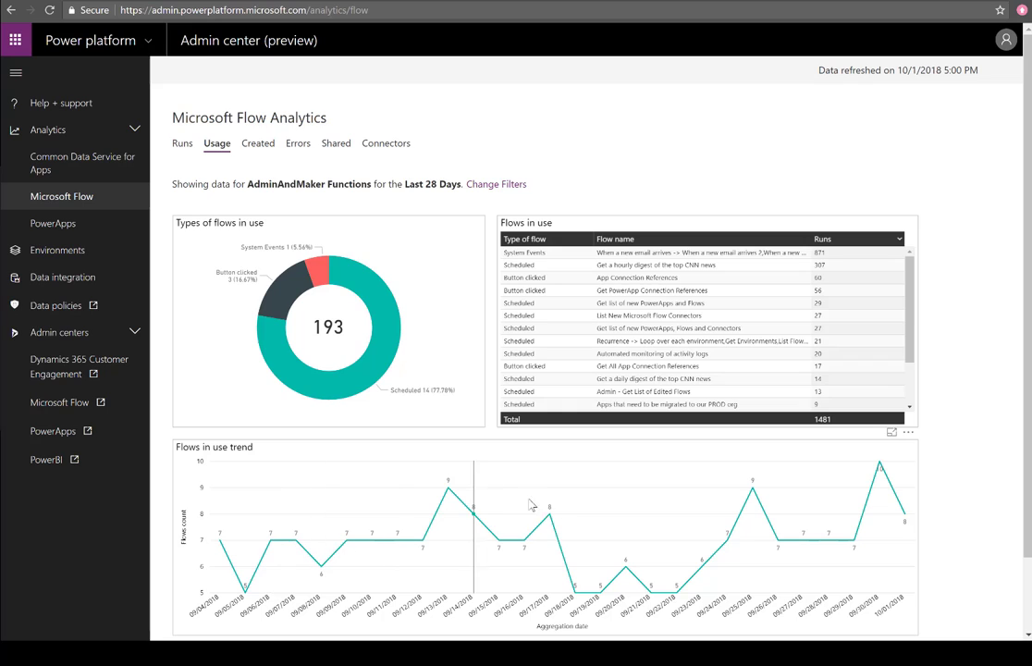
mouse_move(390, 321)
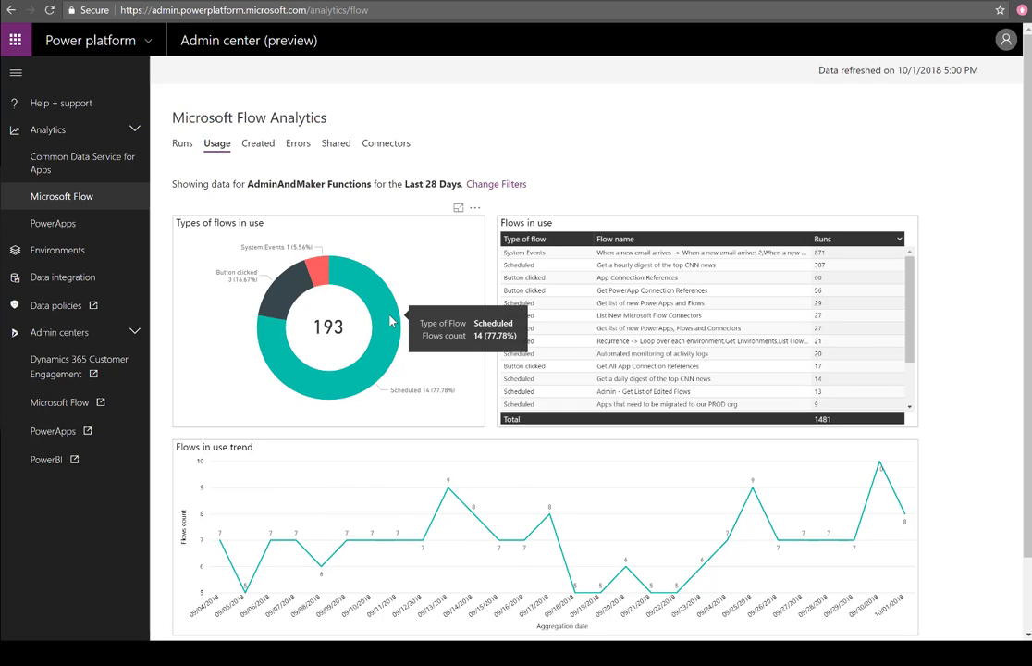
Cross-filter usage by Scheduled, System Events and Button clicked flows, then show Created flows
click(339, 274)
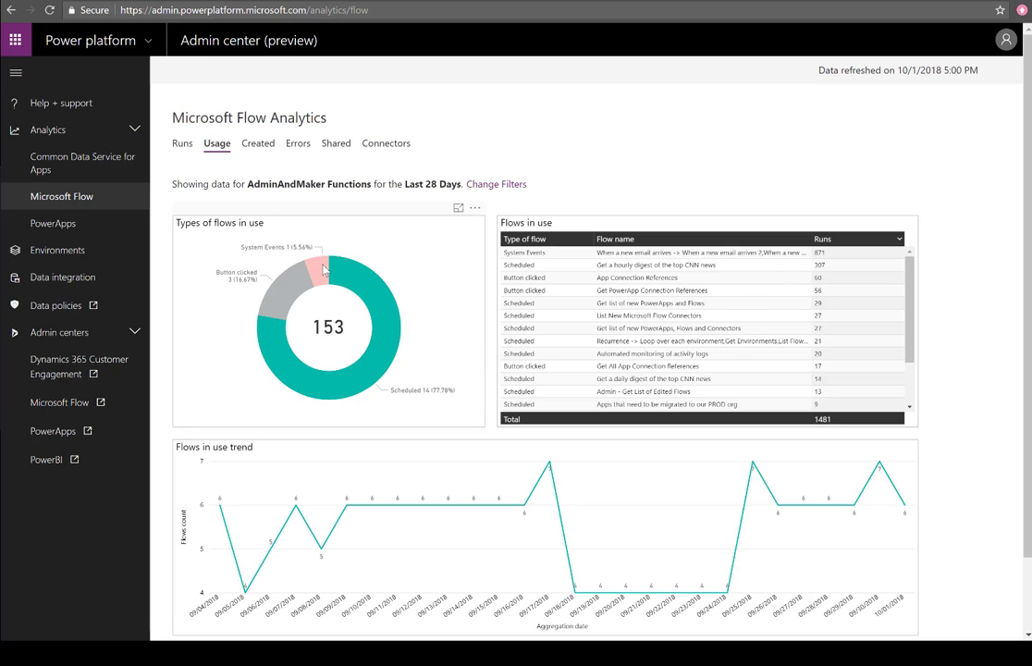
click(288, 286)
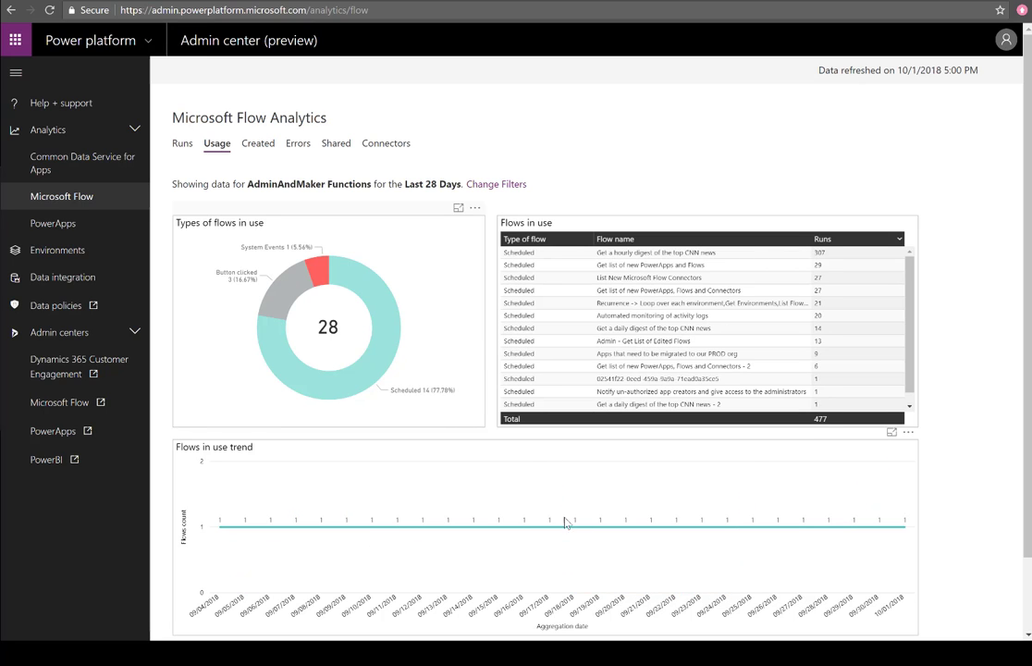
click(285, 296)
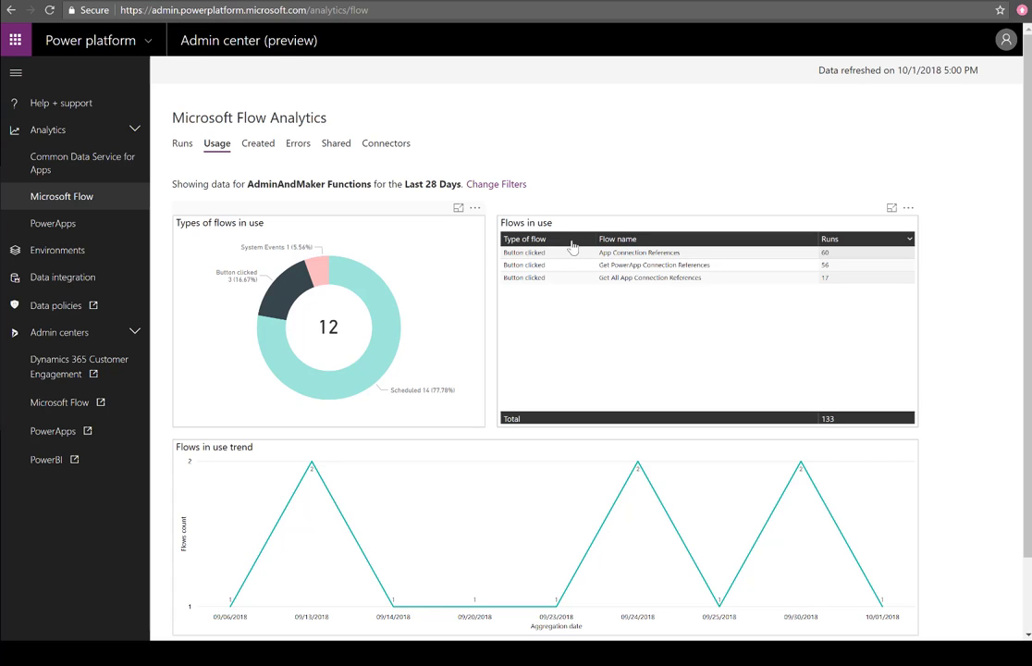
click(421, 315)
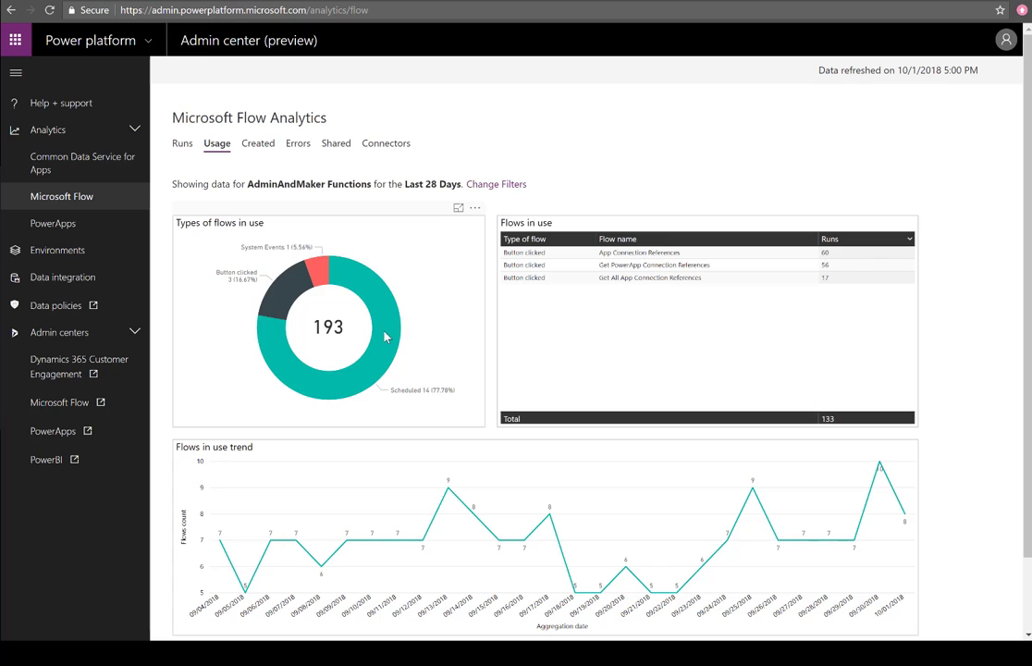
click(387, 336)
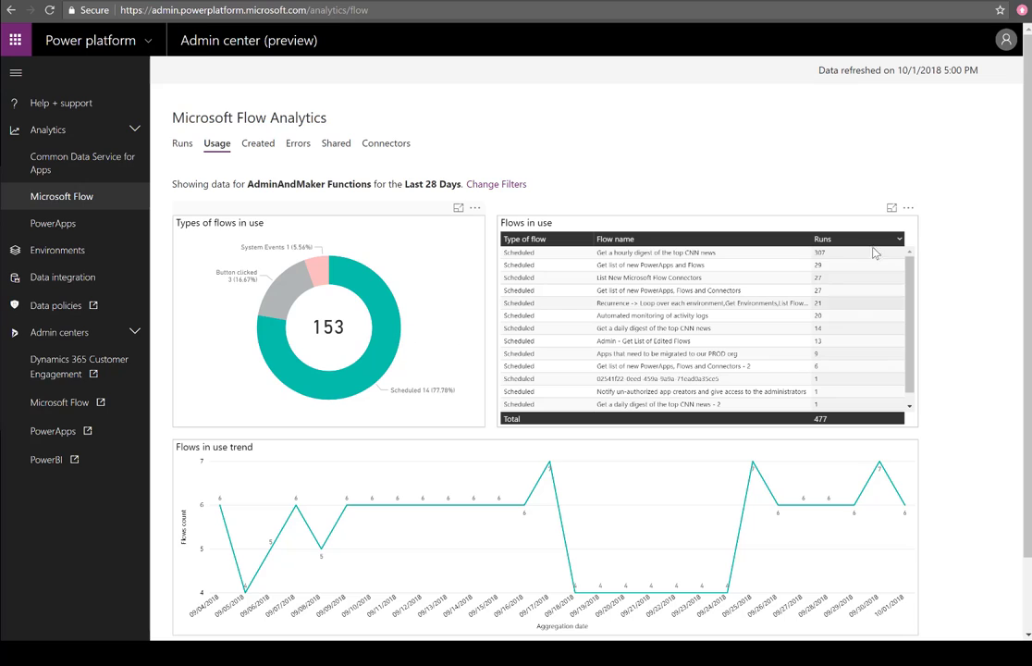
click(908, 208)
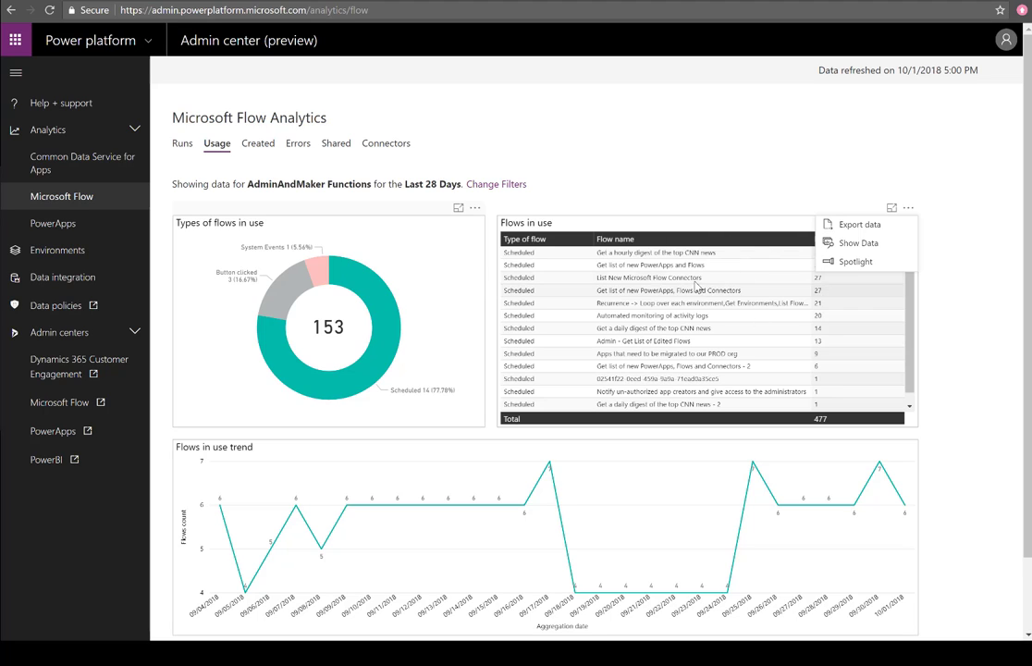
click(259, 144)
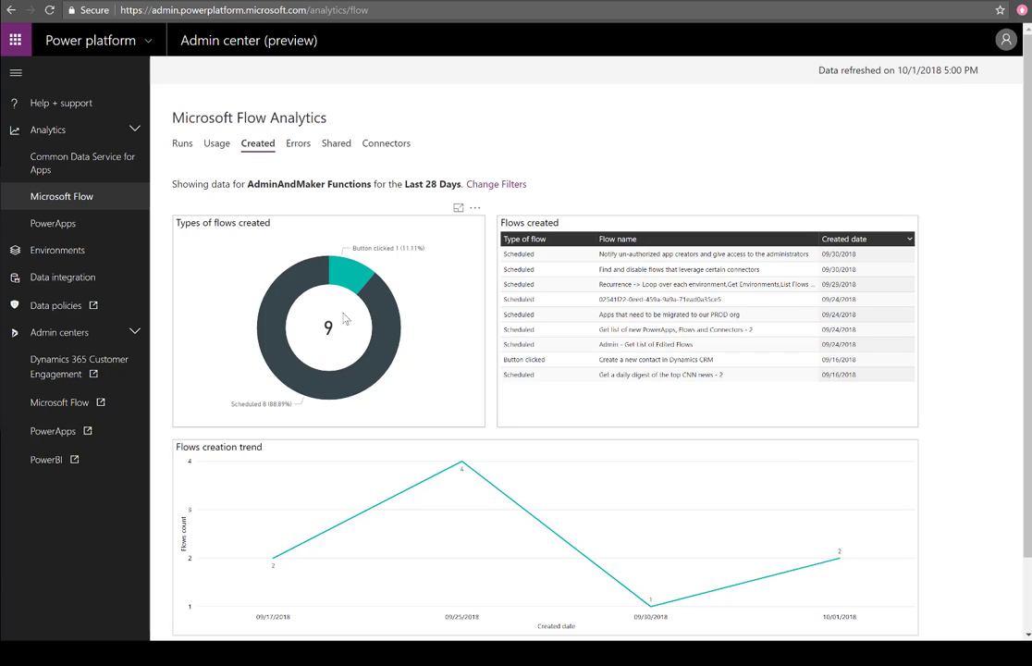
Cross-filter created flows by Scheduled and Button clicked types, then show the Errors report
click(383, 346)
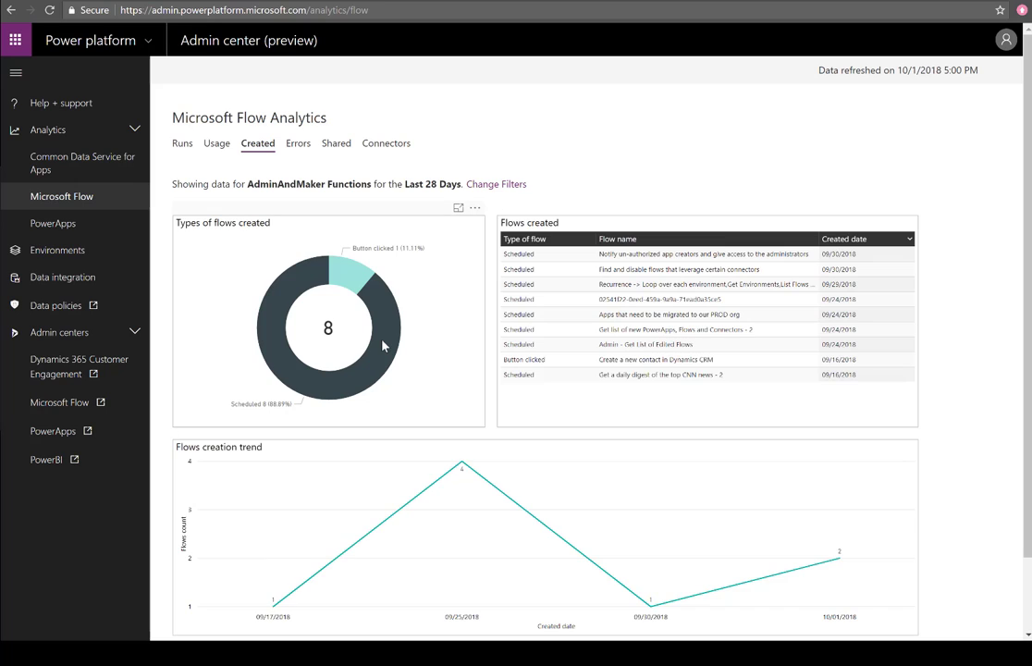
click(354, 293)
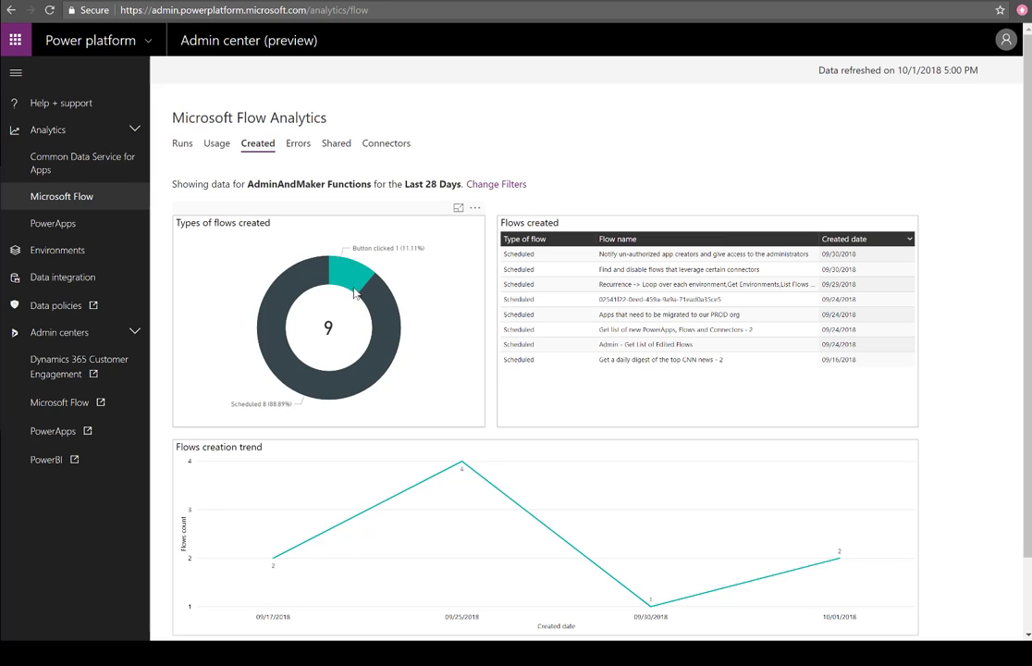
click(354, 292)
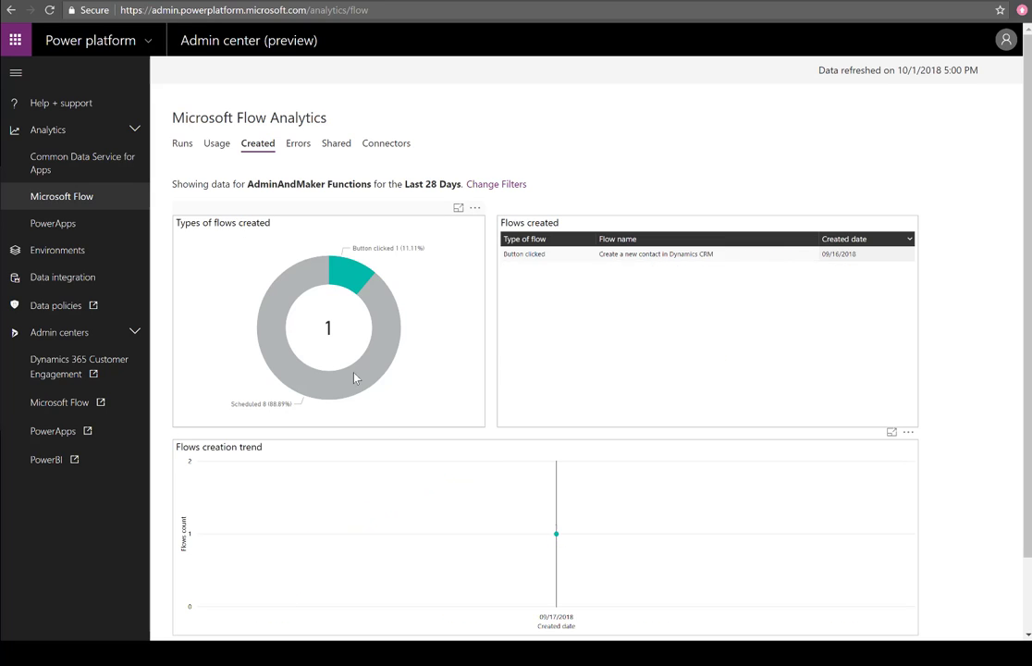
click(410, 320)
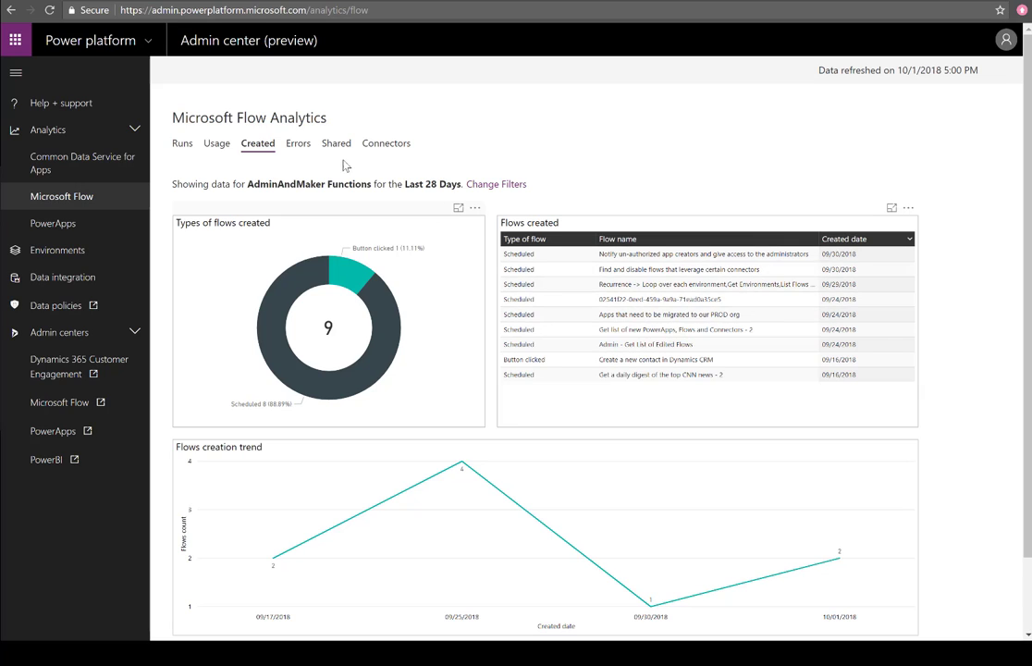
click(298, 144)
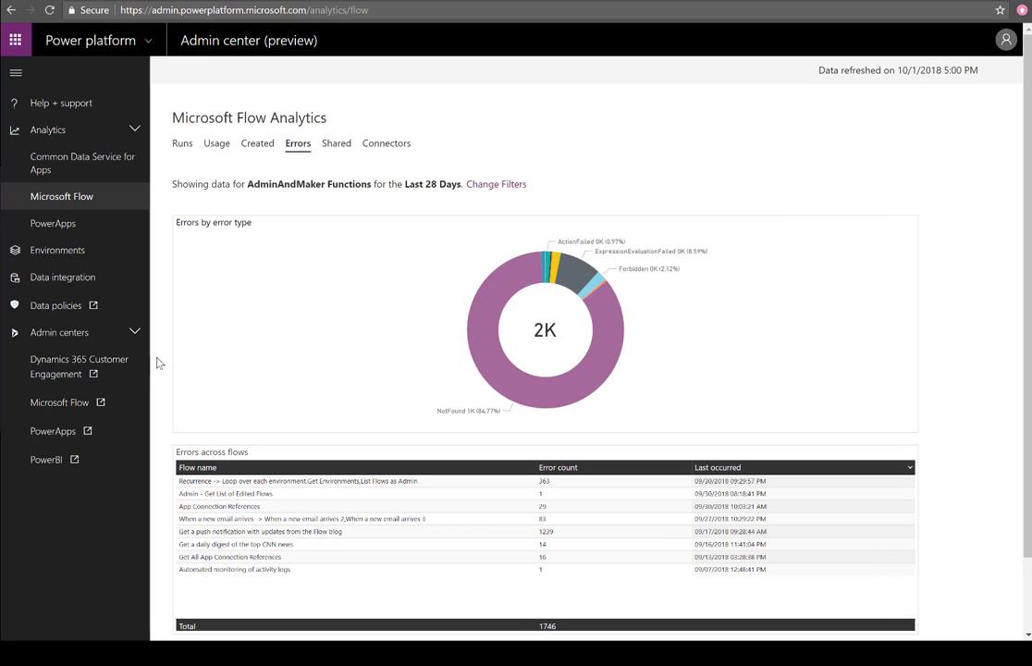
Sort the errors-across-flows table by Error count descending, so the 1239-error flow leads
scroll(161, 368, down, 1)
scroll(162, 368, down, 1)
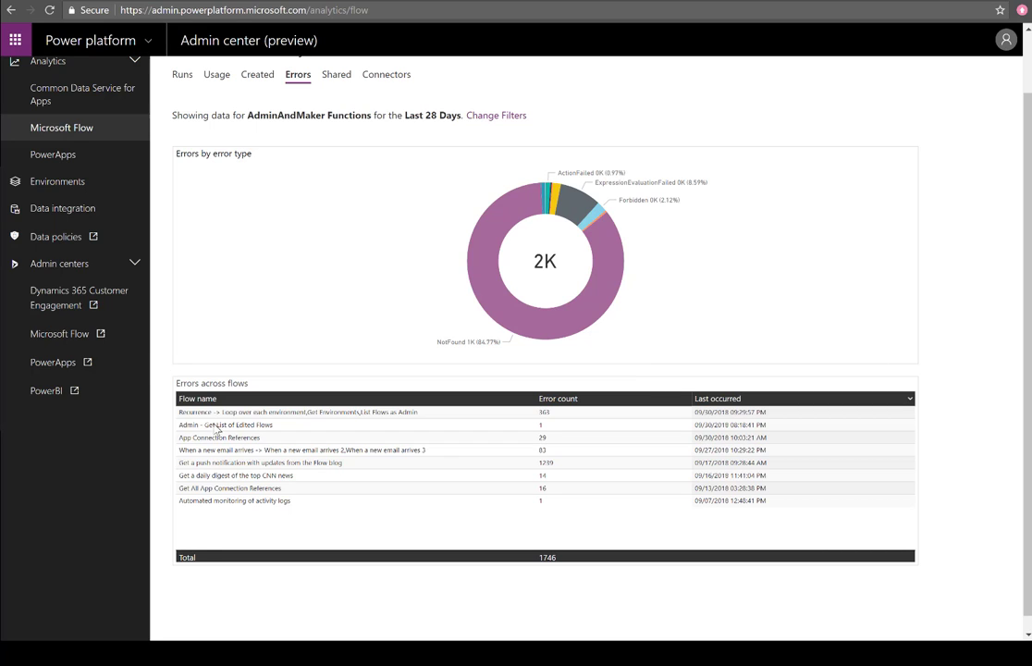
click(581, 405)
click(584, 406)
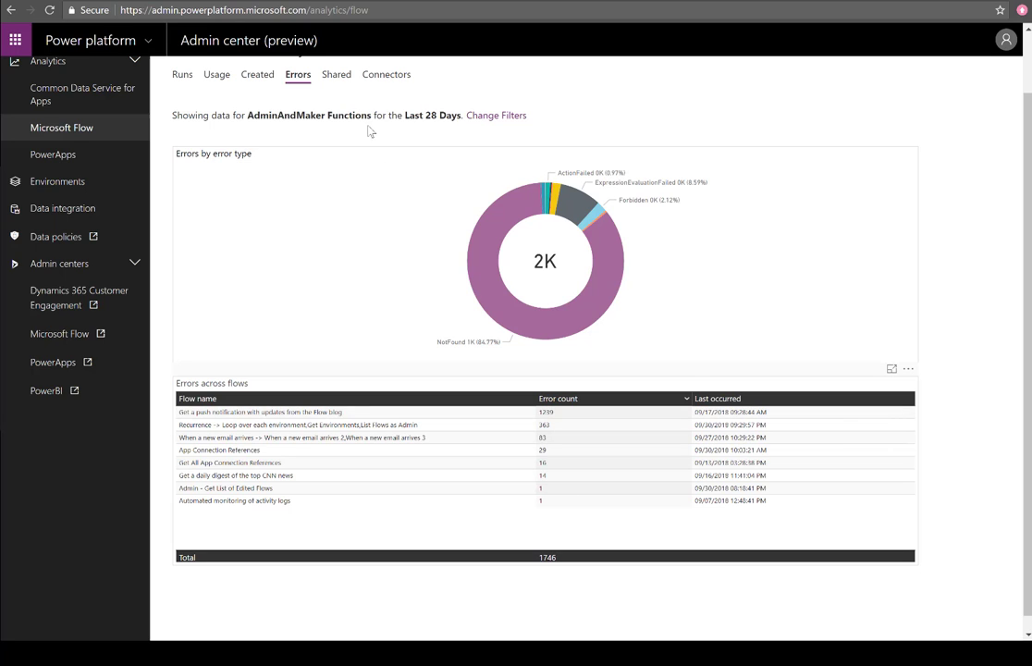
Show the Shared flows report with 3 shared flows: 2 button-triggered, 1 scheduled
click(337, 76)
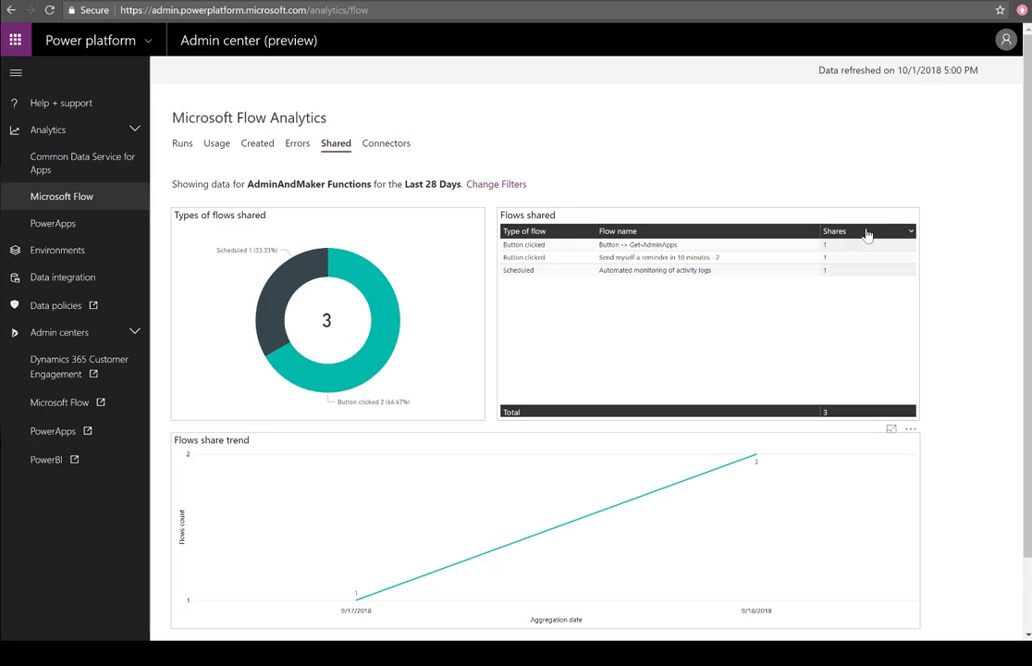
Show the Connectors report with 3170 connector runs and 2227 connections
click(388, 147)
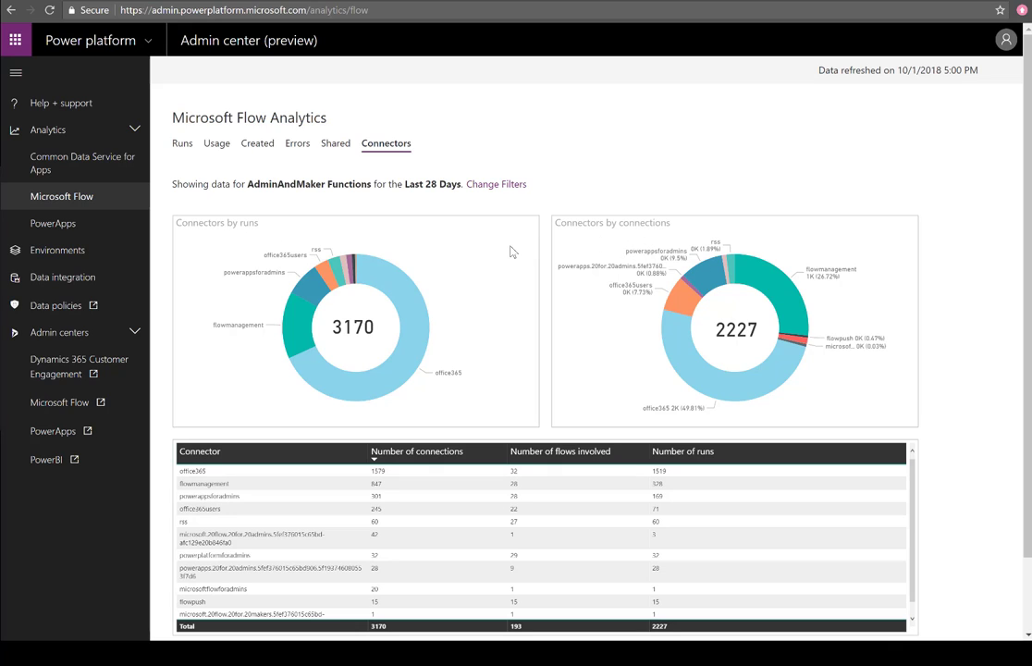
click(415, 348)
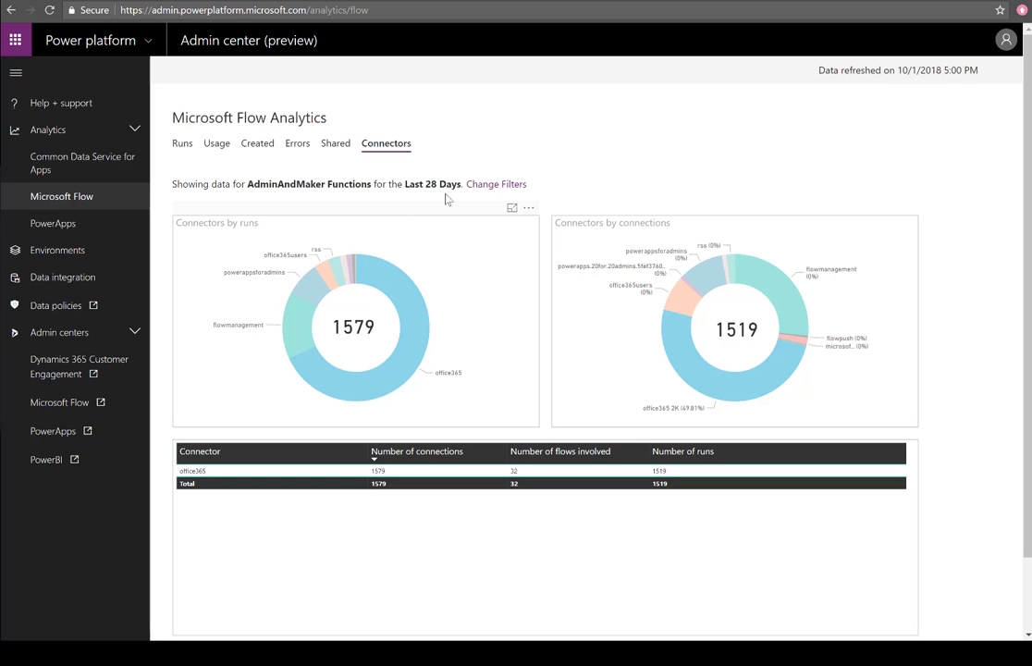
click(685, 364)
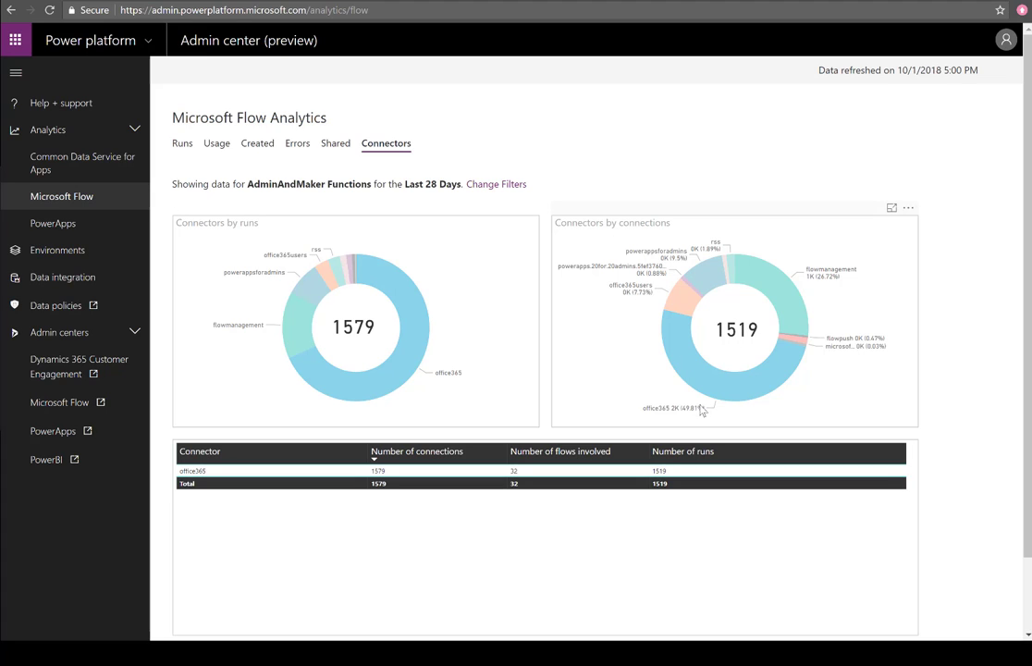
mouse_move(719, 398)
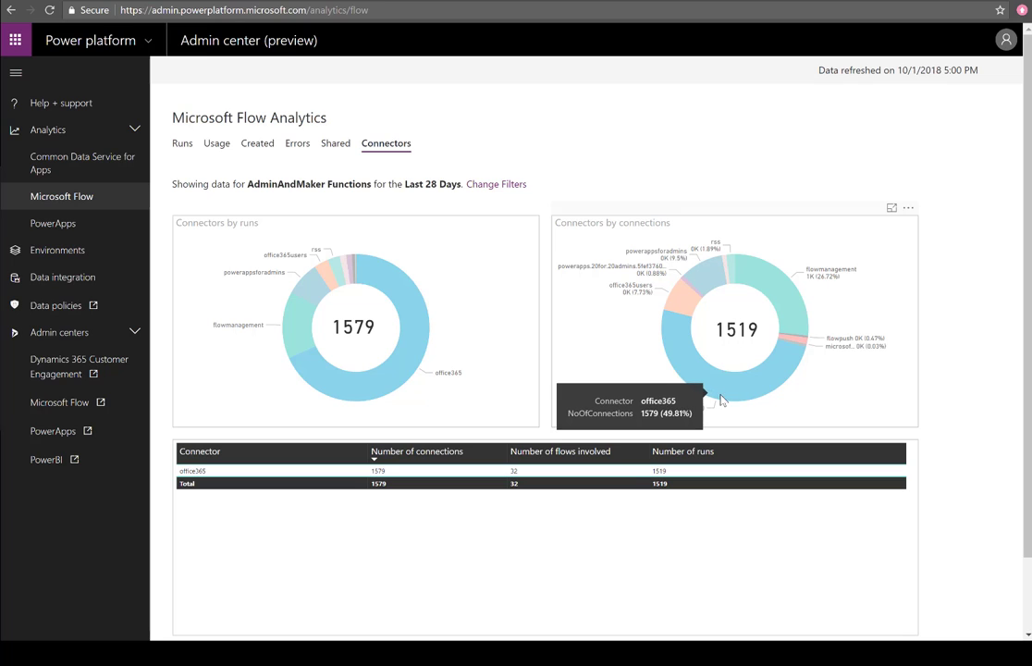
click(604, 419)
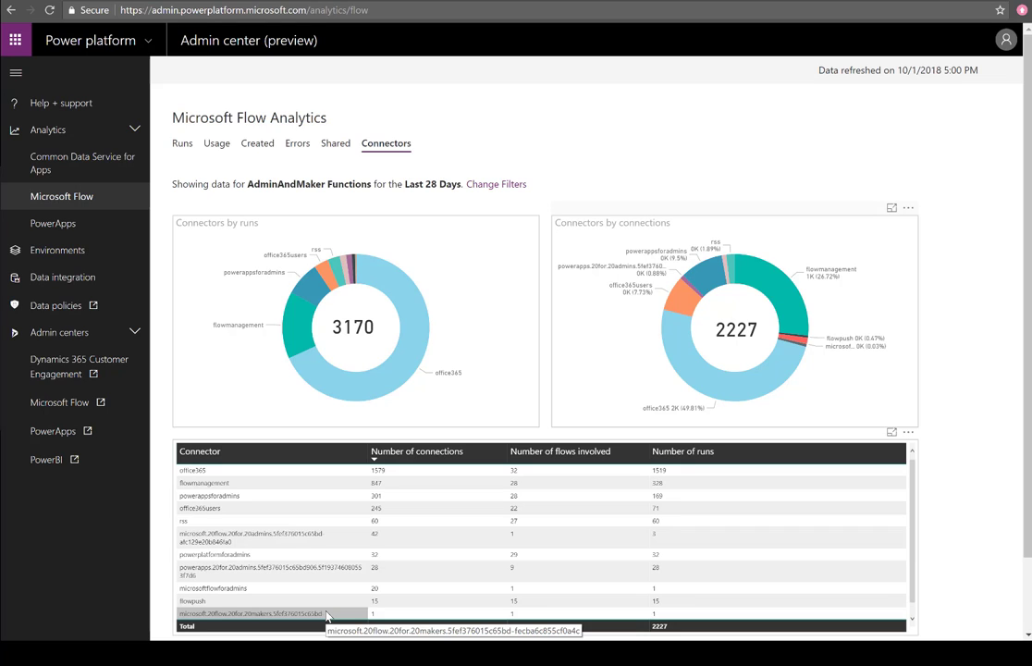
Open PowerApps usage analytics and try the iPhone-ReactNativePlayer and Macintosh-WebPlayer device filters
click(66, 222)
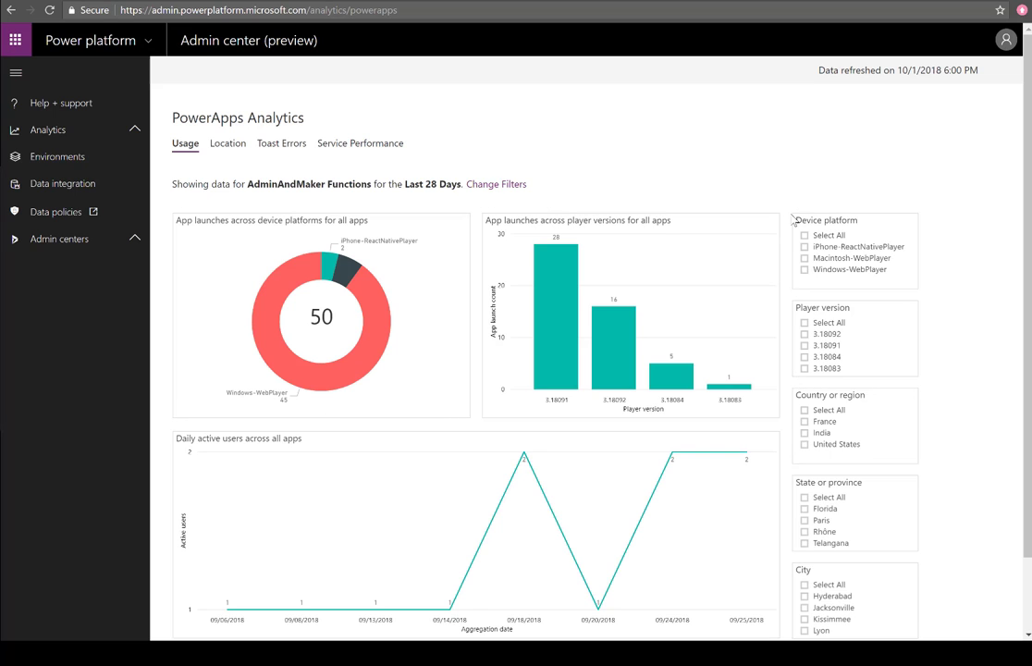
mouse_move(372, 338)
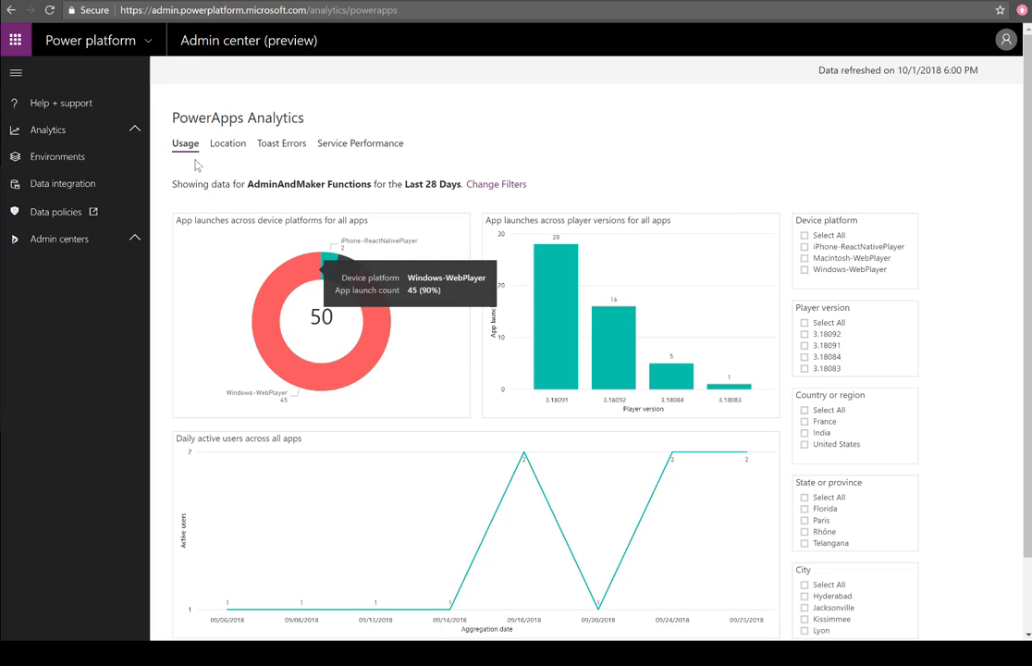
click(830, 248)
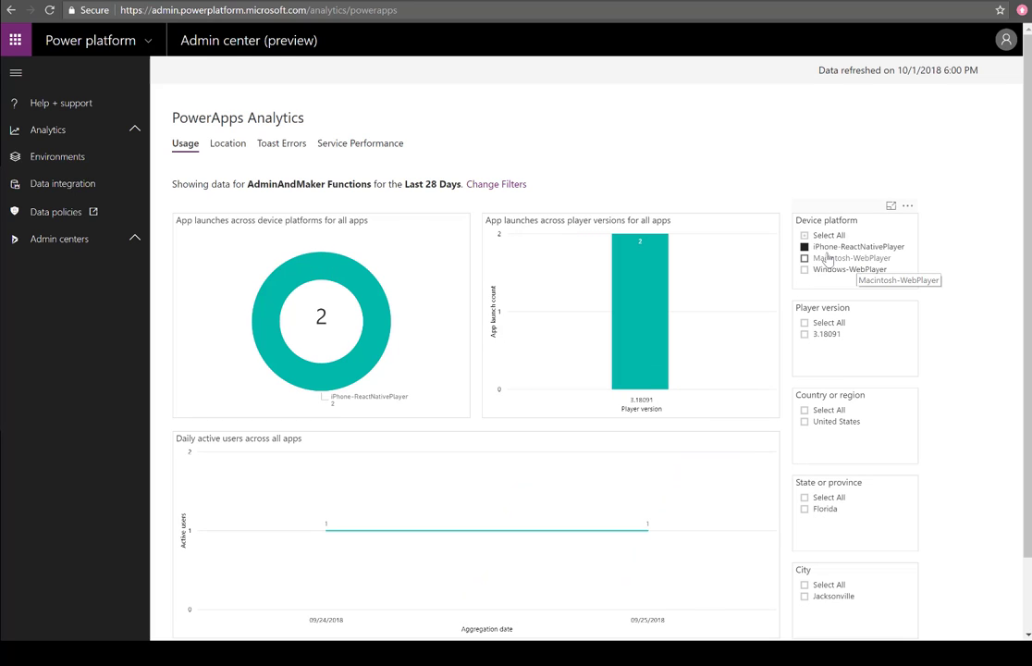
click(828, 258)
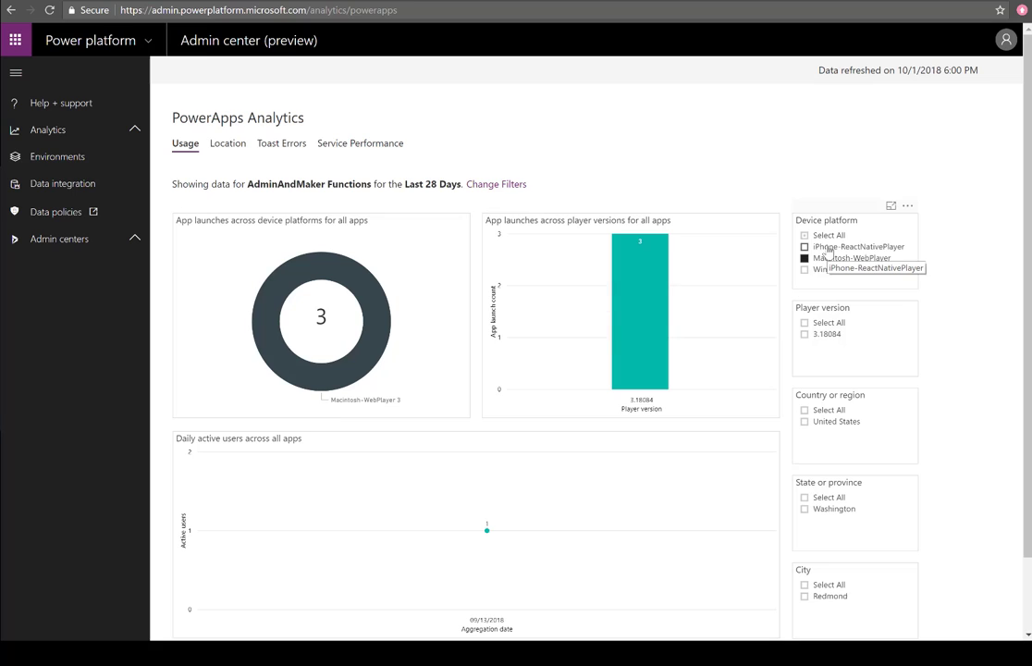
click(828, 252)
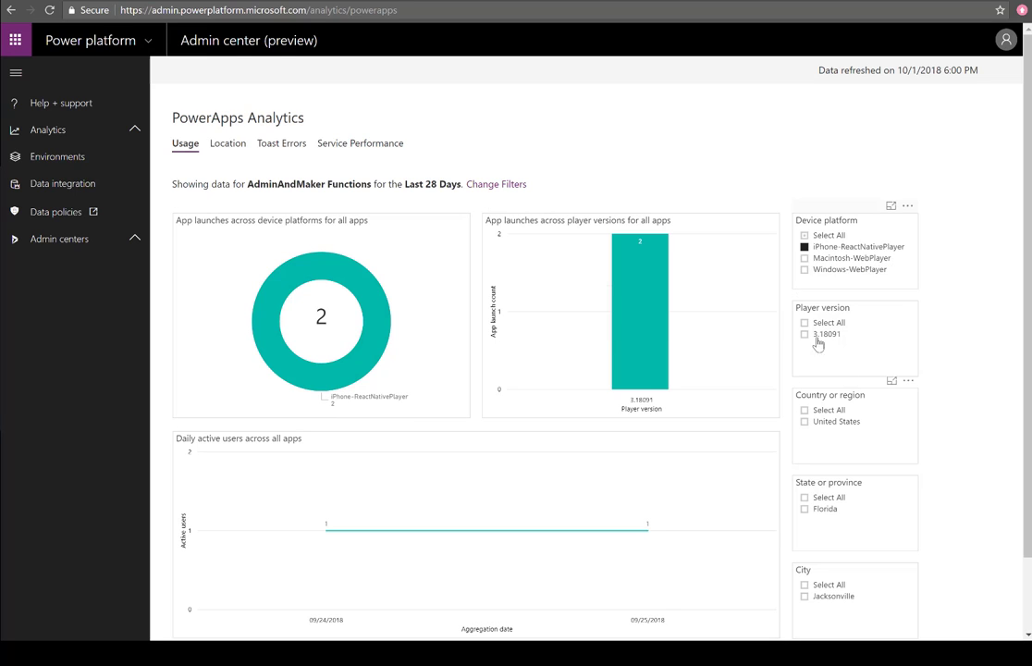
click(826, 247)
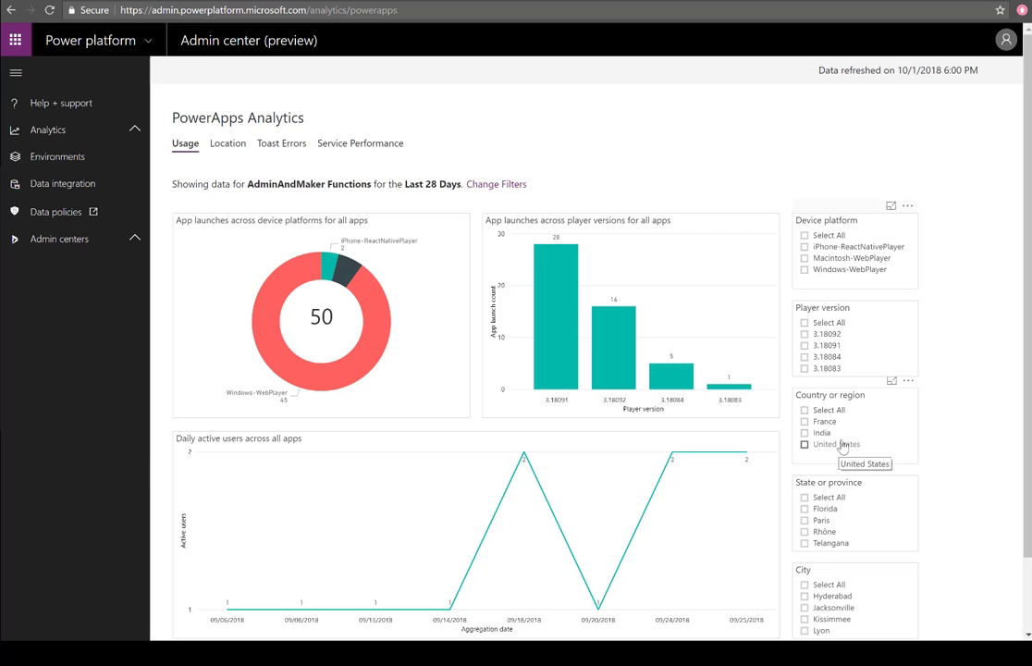
Limit app launches to the United States, giving 24 launches
click(842, 447)
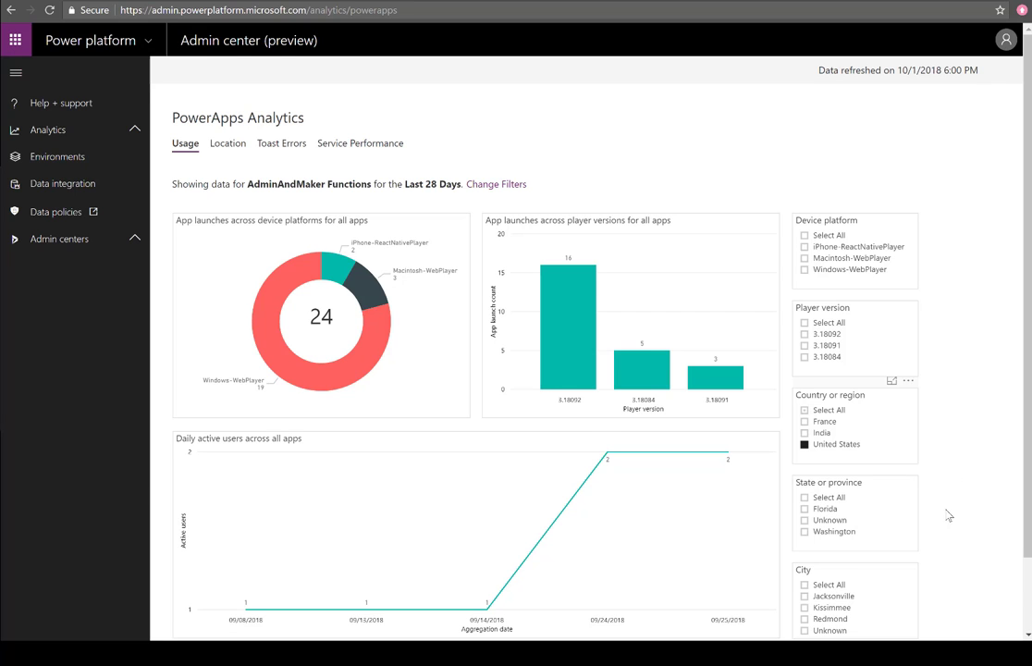
scroll(844, 597, down, 1)
scroll(844, 591, down, 1)
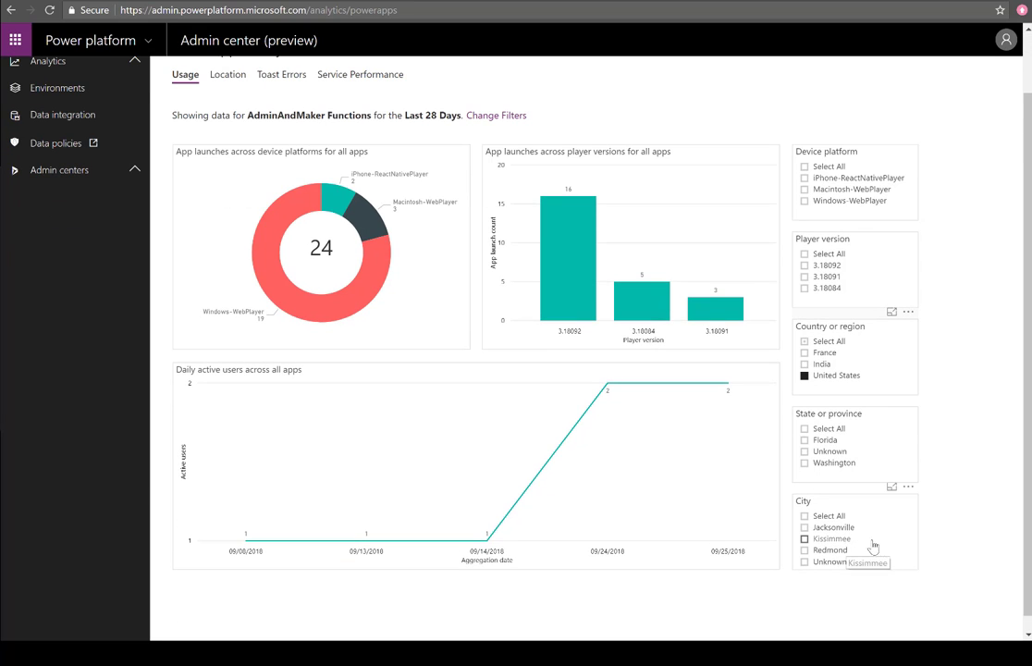
scroll(910, 543, up, 2)
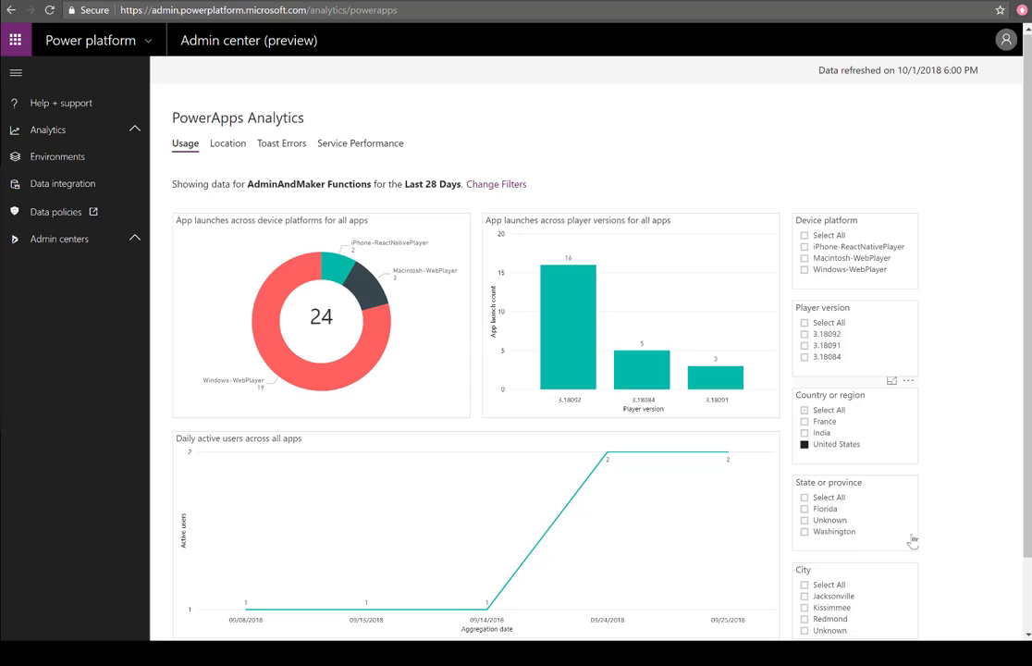
Open the Location report, zoom the map, highlight North America and toggle the United States filter
click(231, 148)
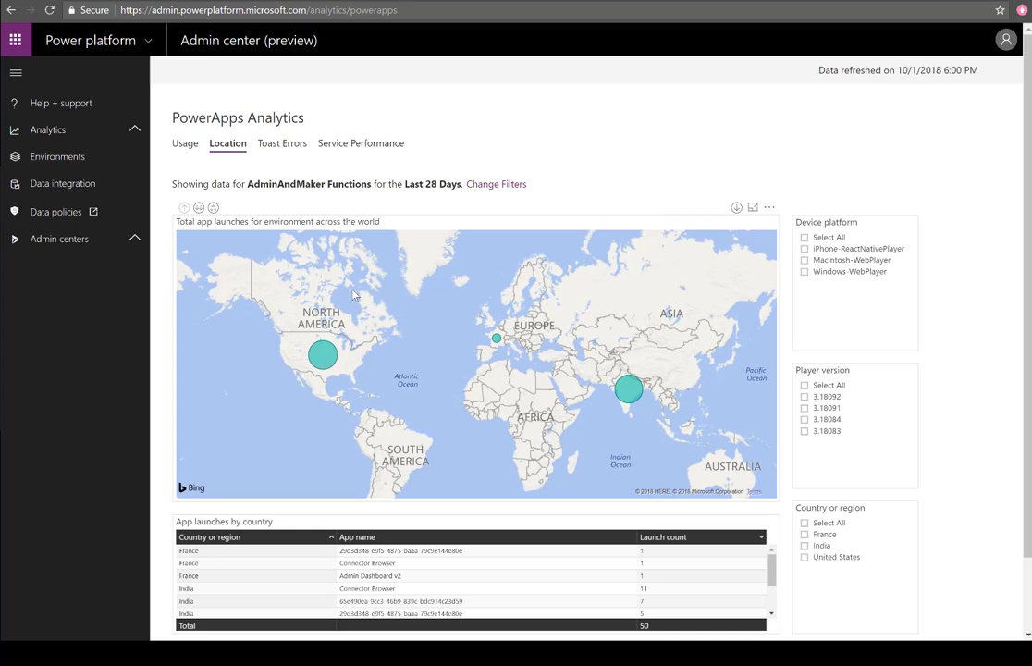
scroll(330, 333, up, 1)
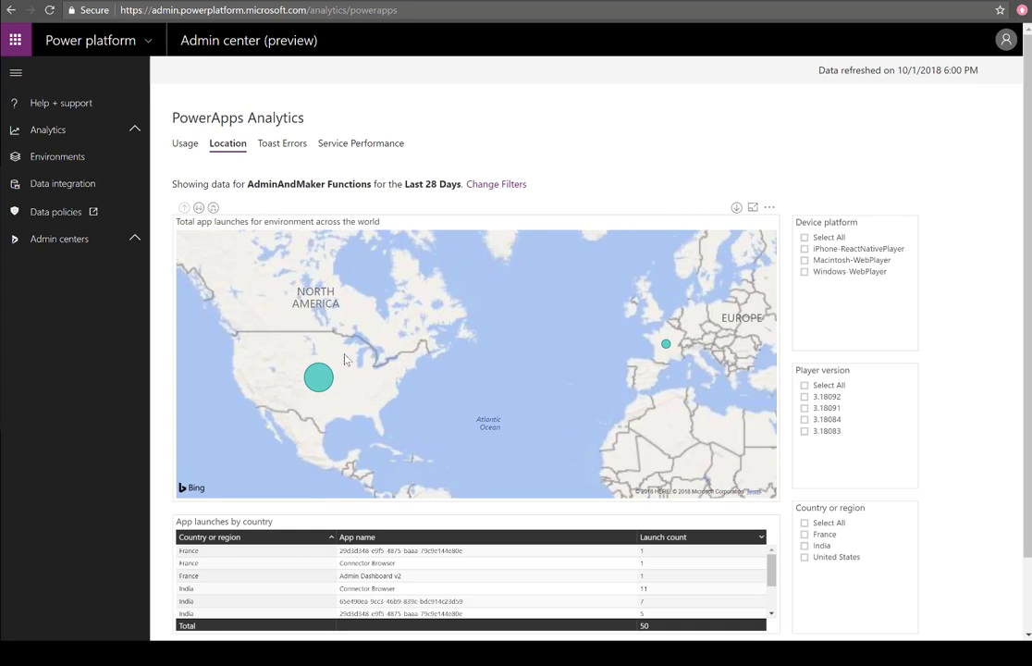
scroll(345, 361, up, 1)
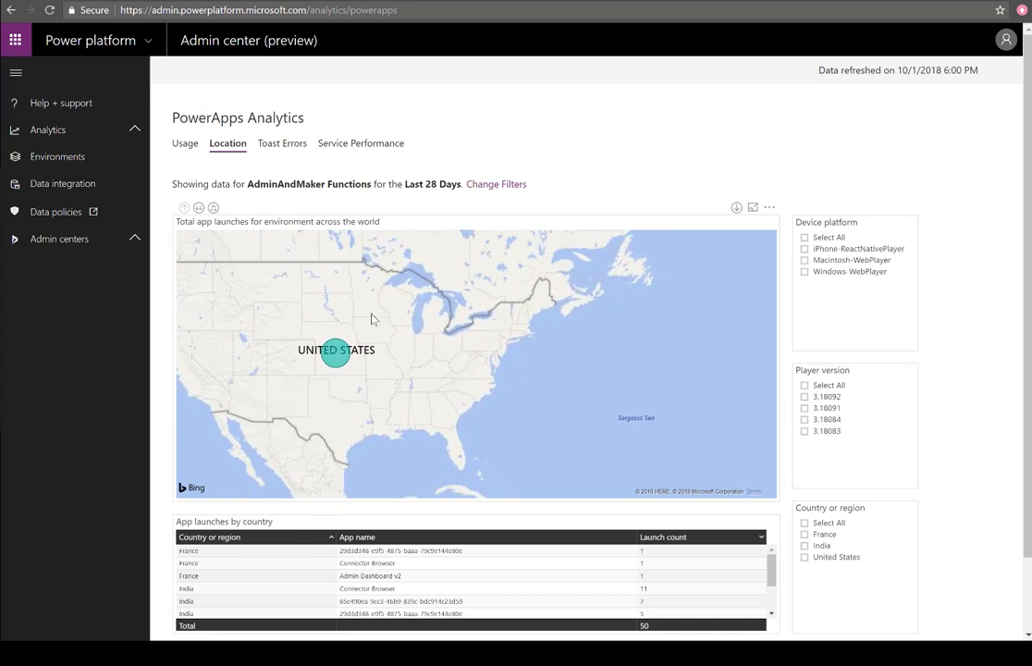
scroll(403, 333, down, 3)
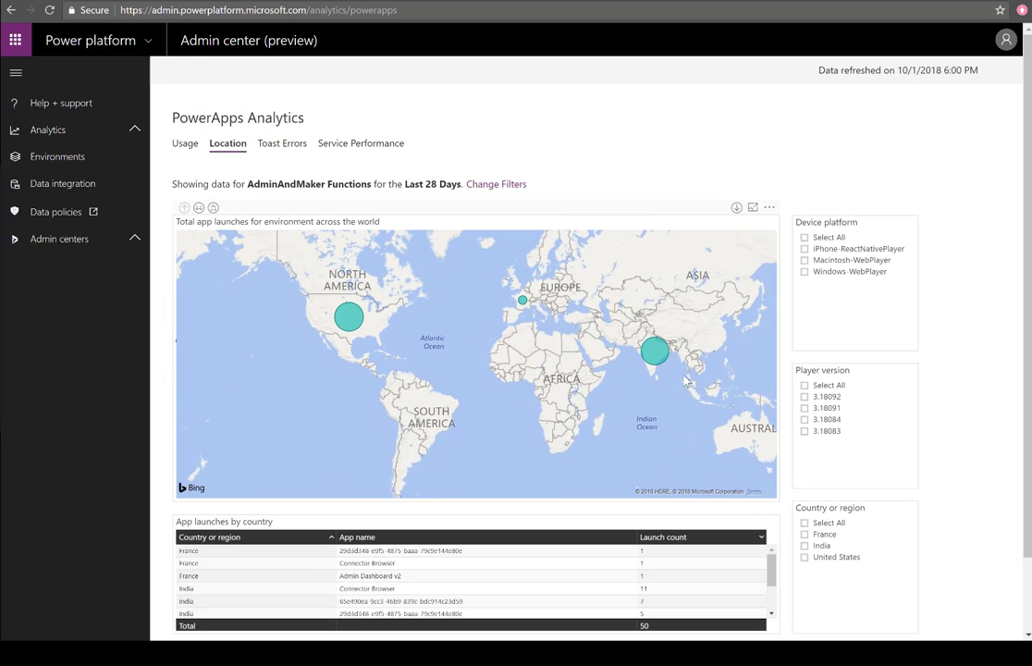
click(351, 321)
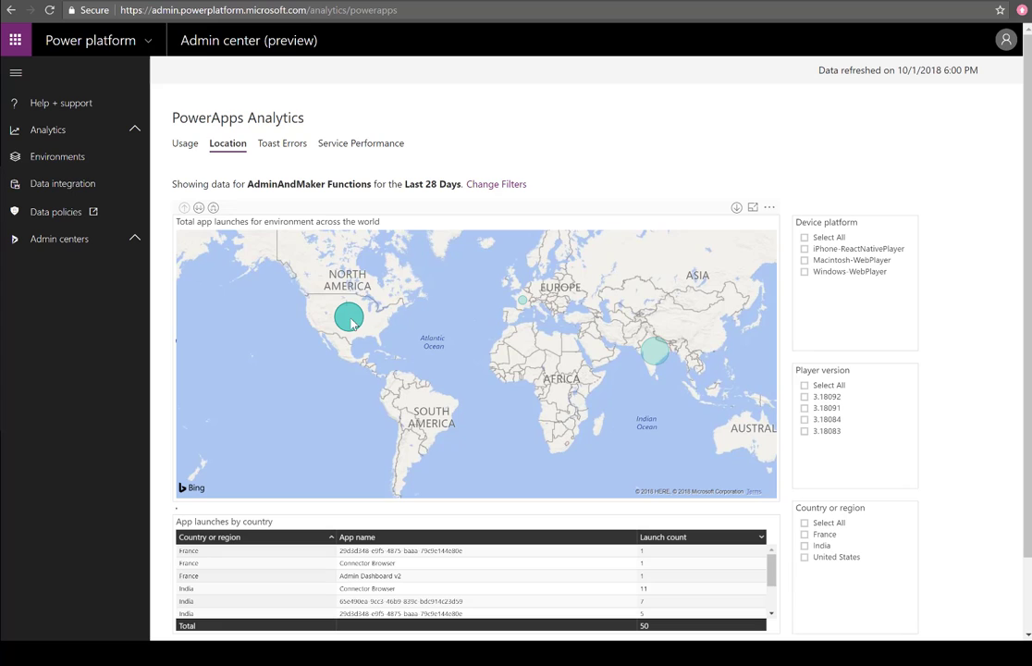
click(843, 555)
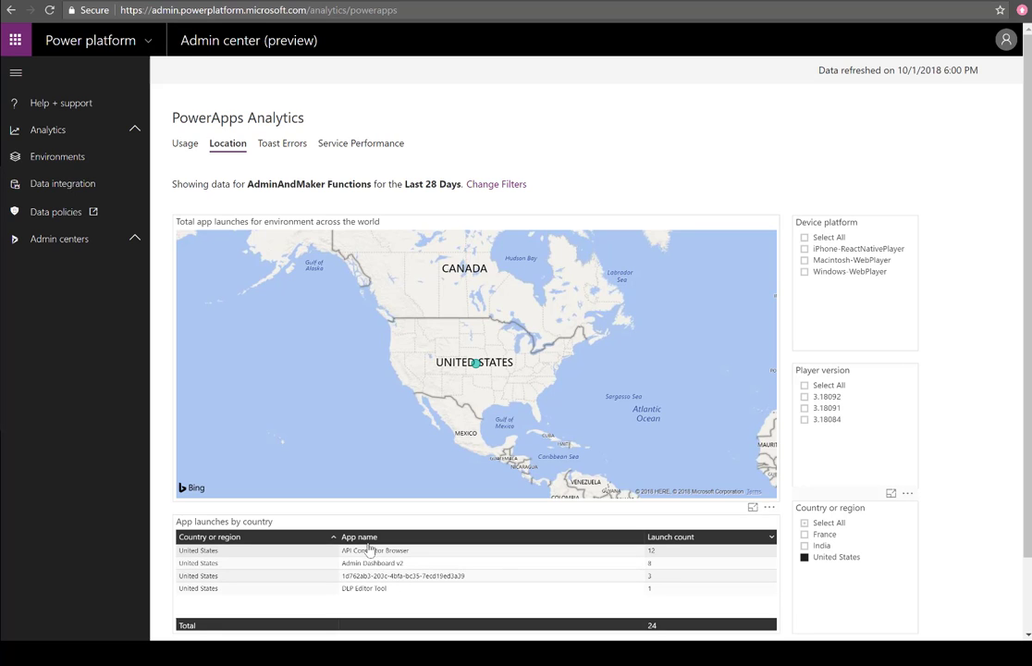
click(826, 558)
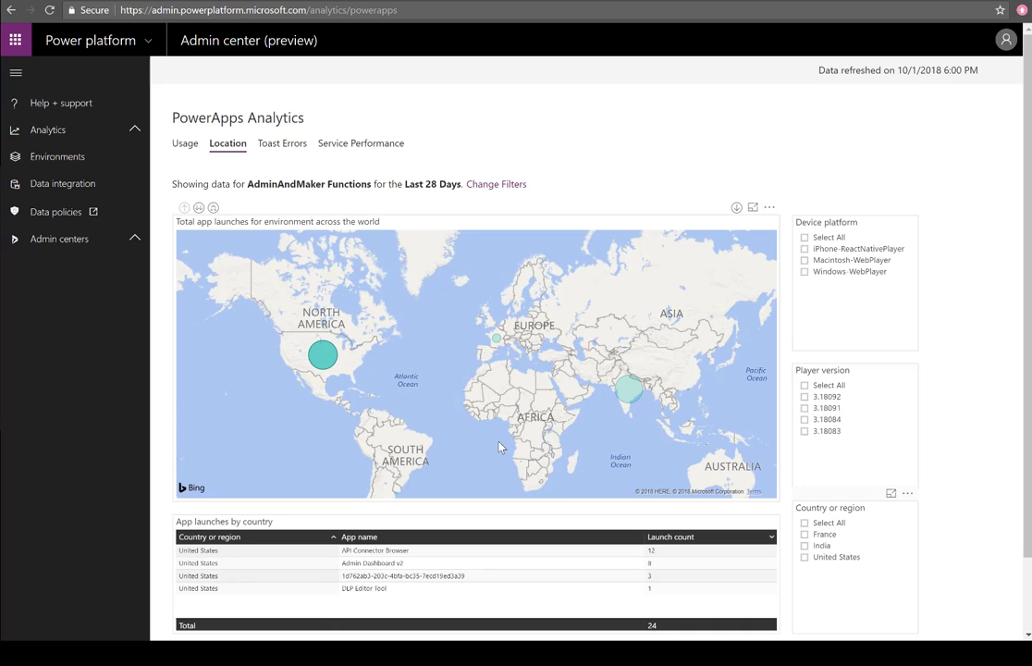
Show the Toast Errors report: 8 errors, all from Connector Browser
click(295, 151)
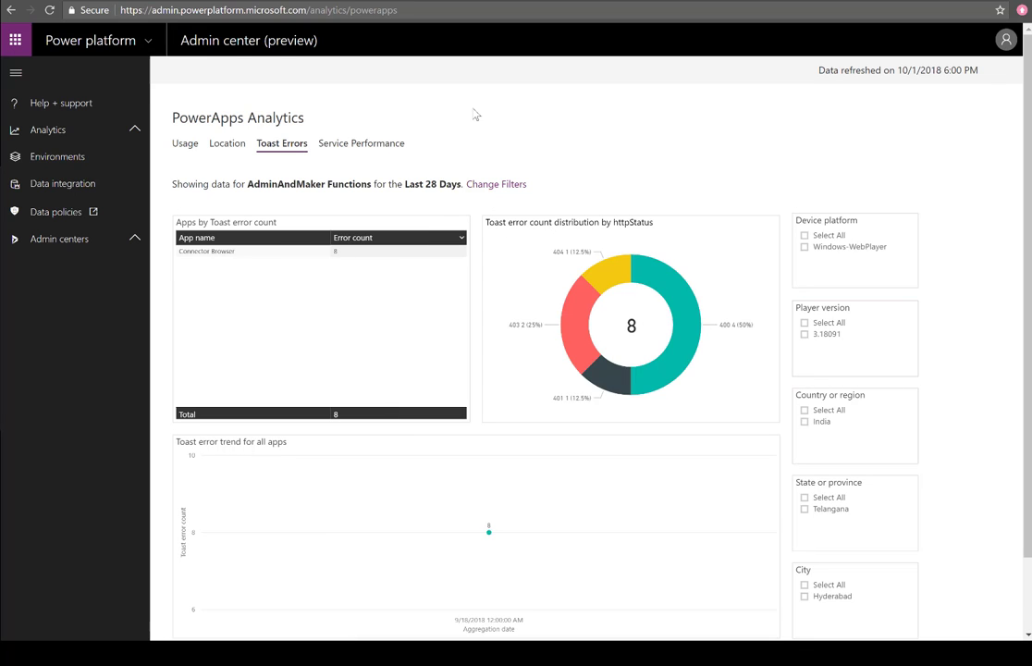
Show the PowerApps Service Performance report, where flowmanagement responds fastest (1.45 s) and sharepointonline slowest (17.86 s)
click(381, 144)
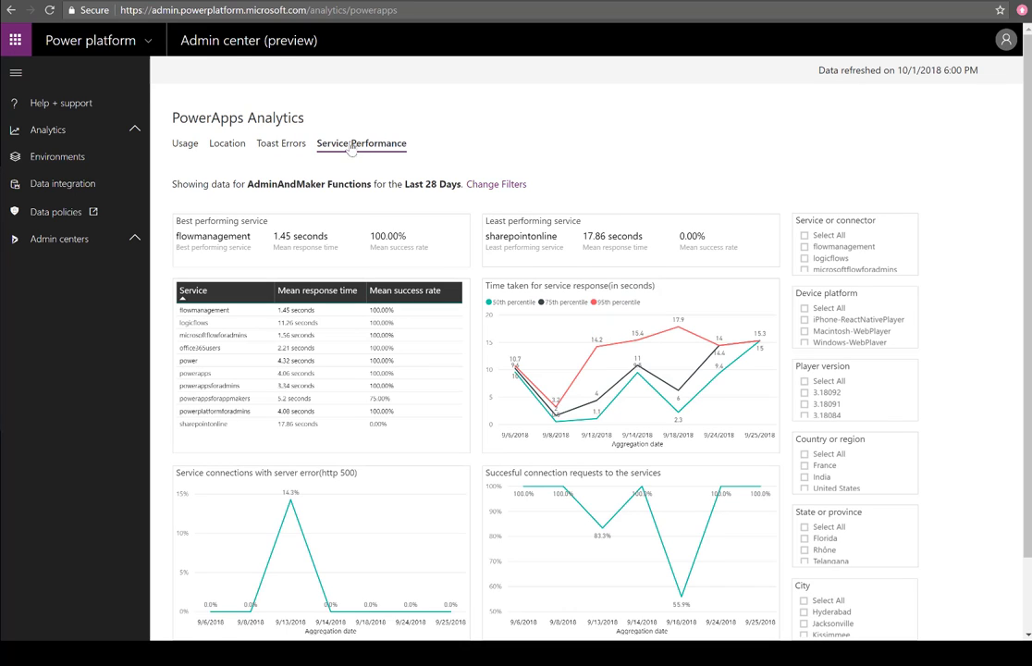